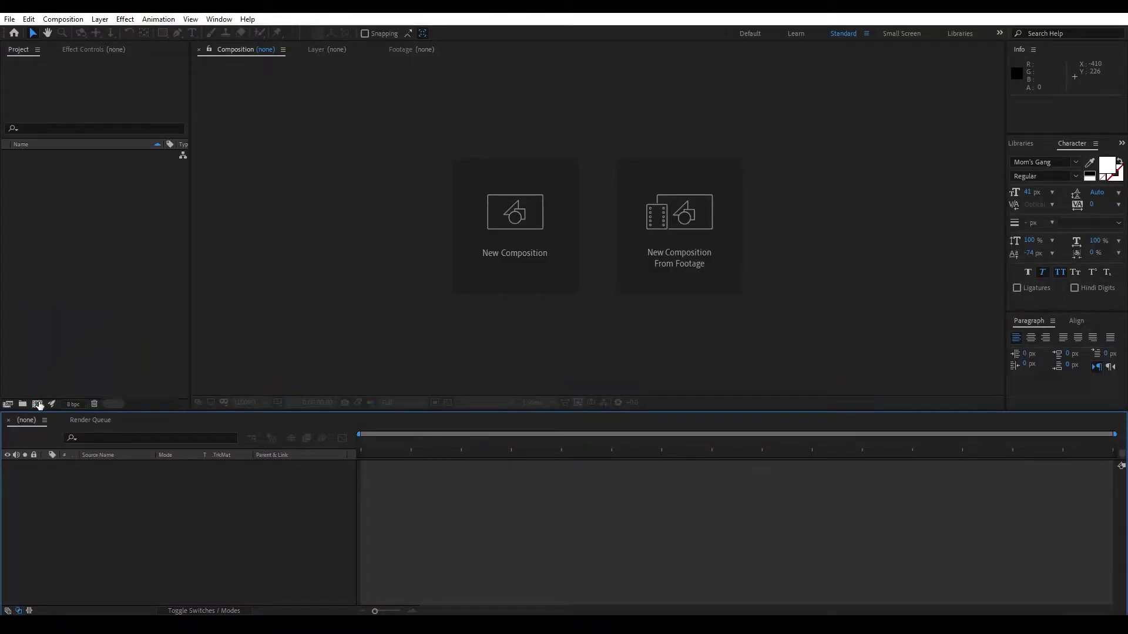
- Create a new composition named 'cc' at 1728×2160, 60 fps, with a 10-second duration
left_click(37, 404)
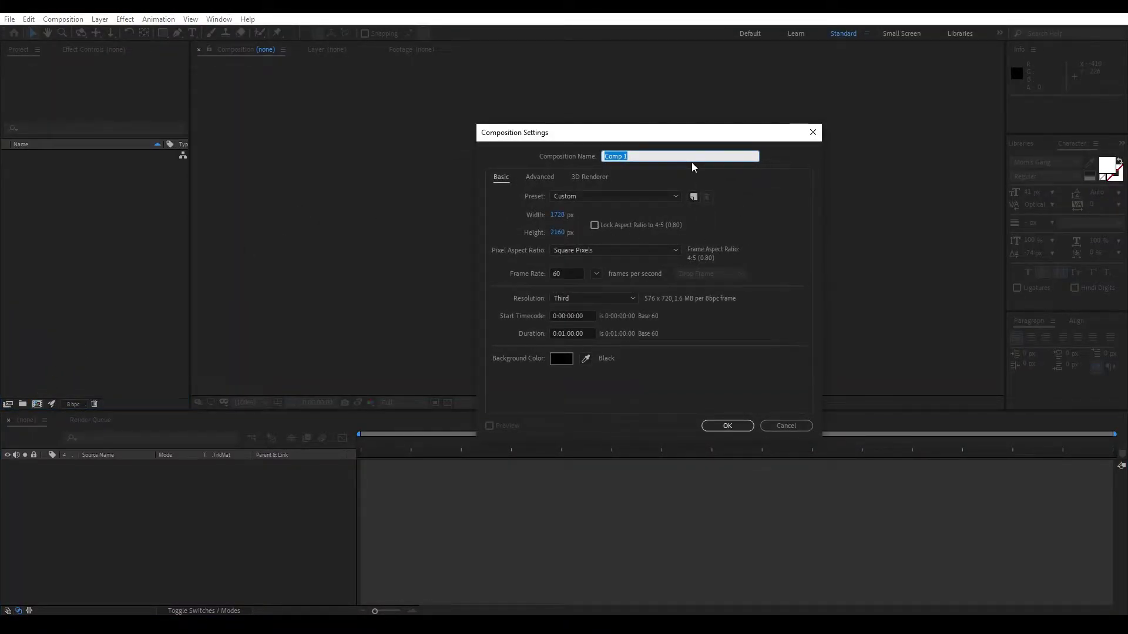
type("cc")
left_click(569, 333)
type("1")
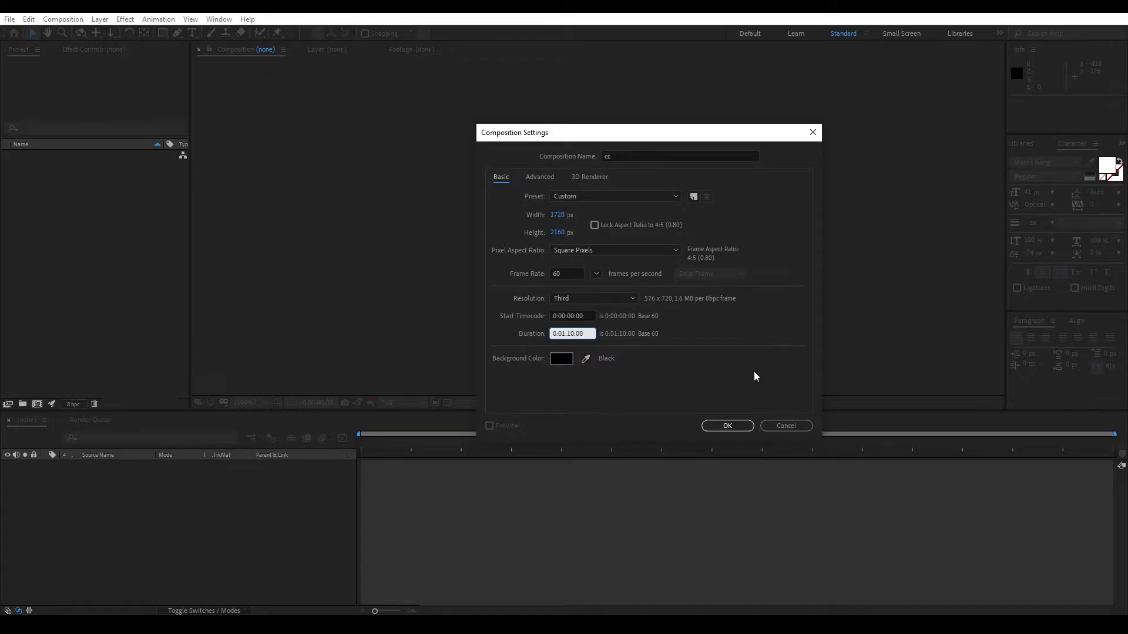
type("0")
left_click(727, 426)
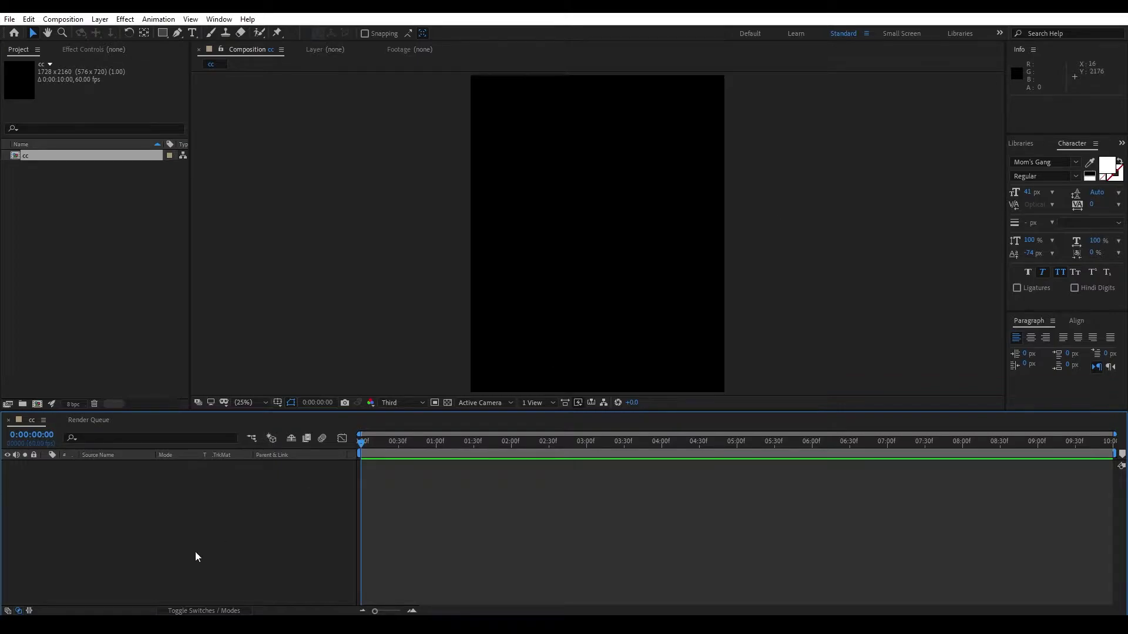
- Import the 1080p film clip and place it as a layer in the cc composition
double_click(45, 168)
left_click(580, 380)
left_click_drag(580, 381, 738, 390)
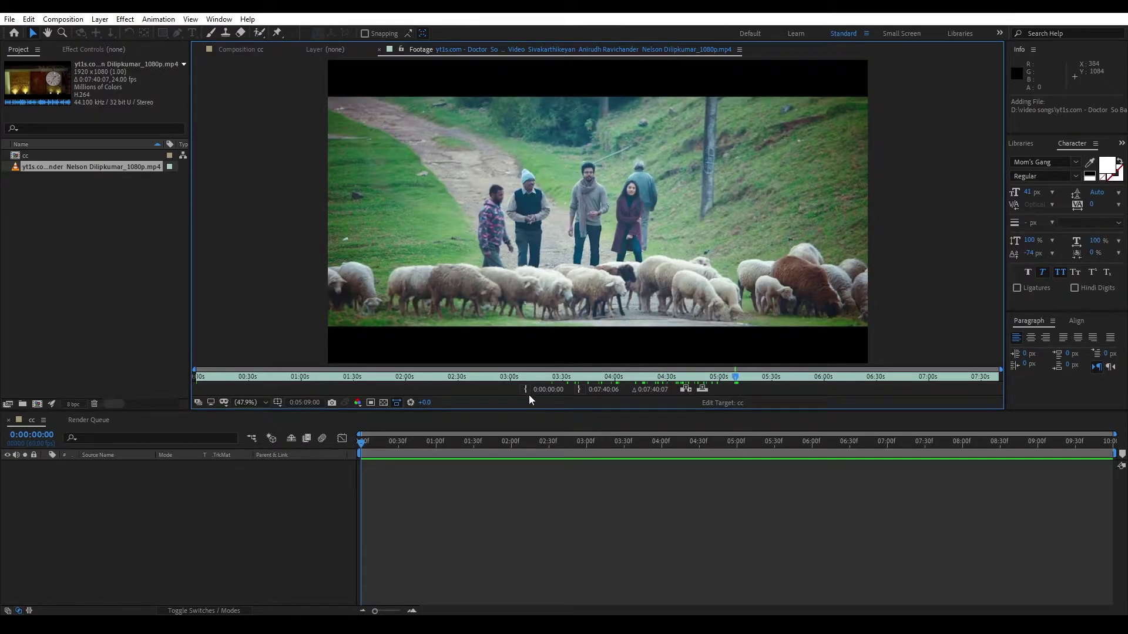
left_click_drag(88, 167, 156, 496)
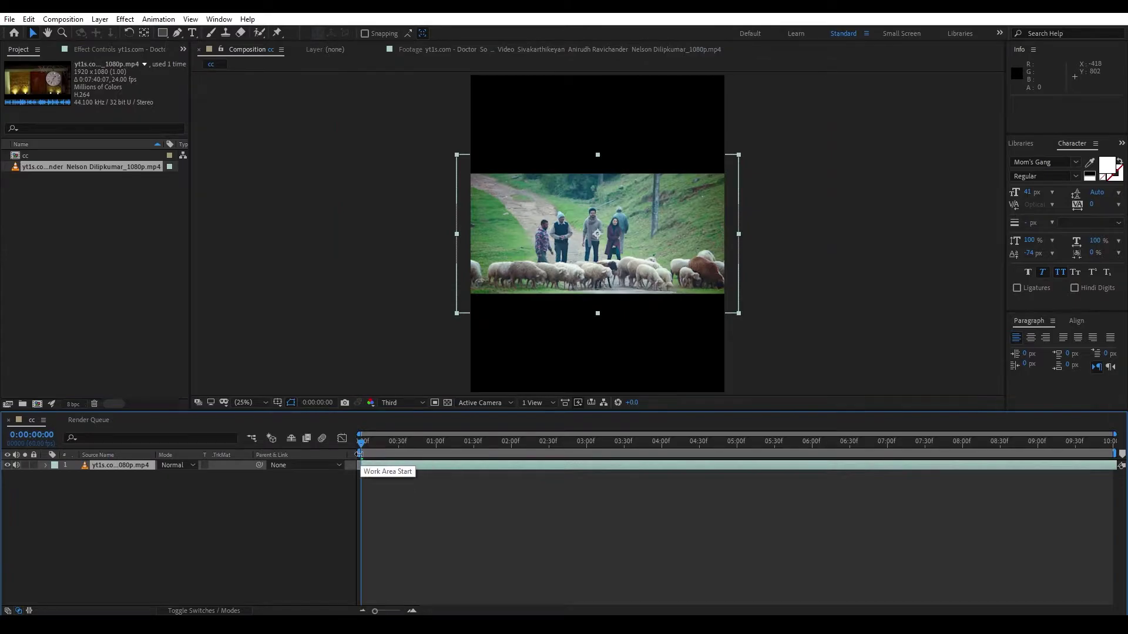
- Trim the clip to start at one second and scale it to 265%
left_click_drag(360, 444, 438, 450)
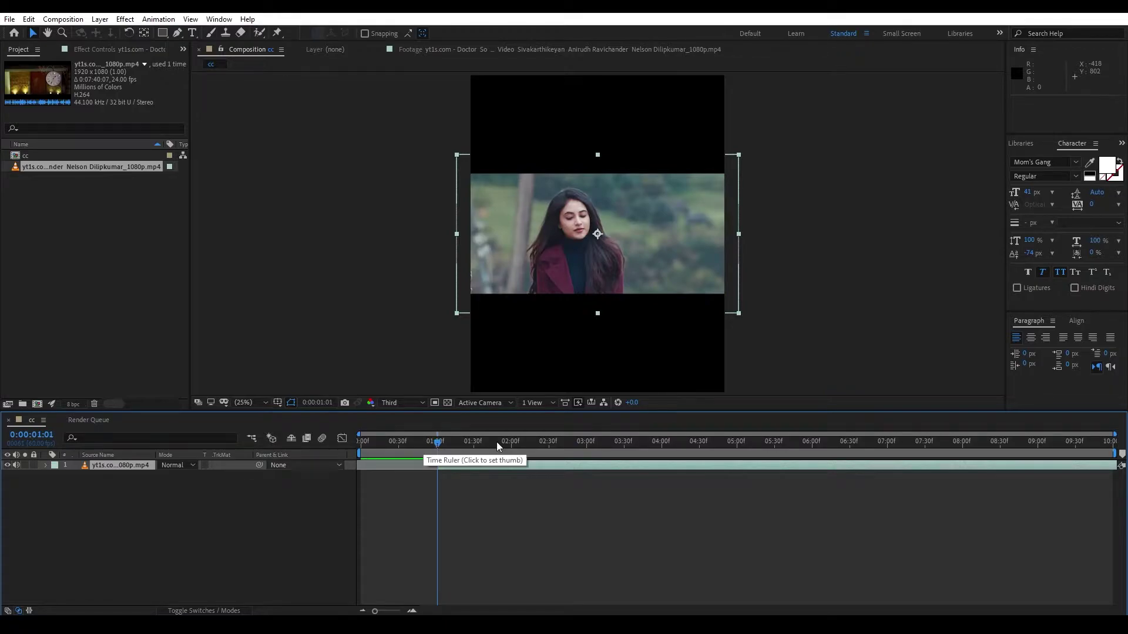
key("ctrl+z")
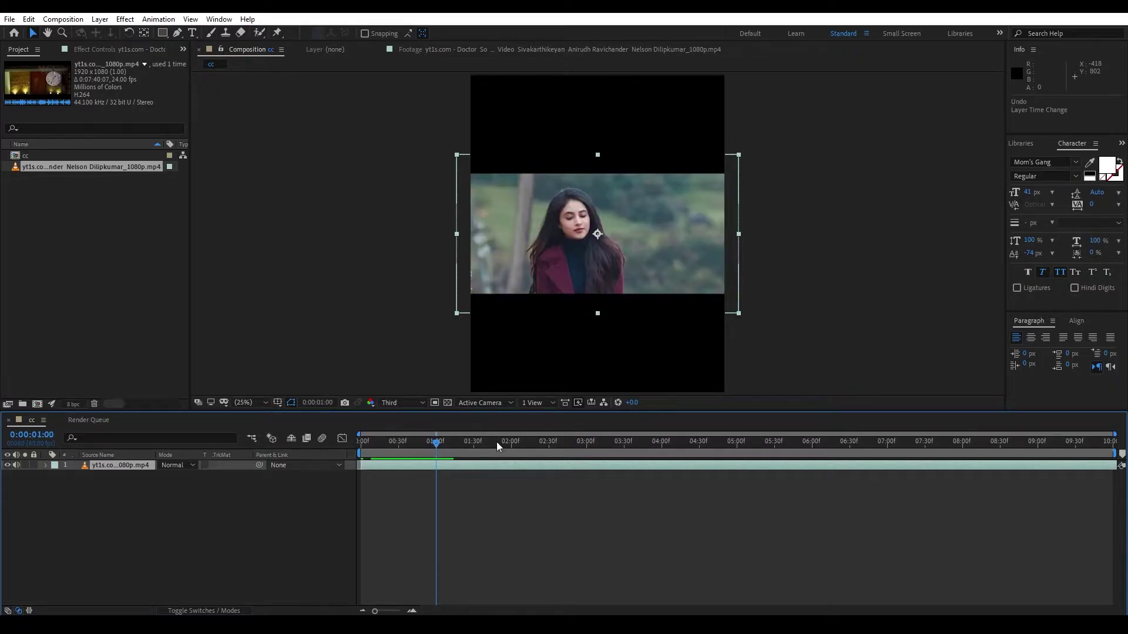
key("alt+bracketleft")
key("s")
left_click_drag(176, 475, 286, 466)
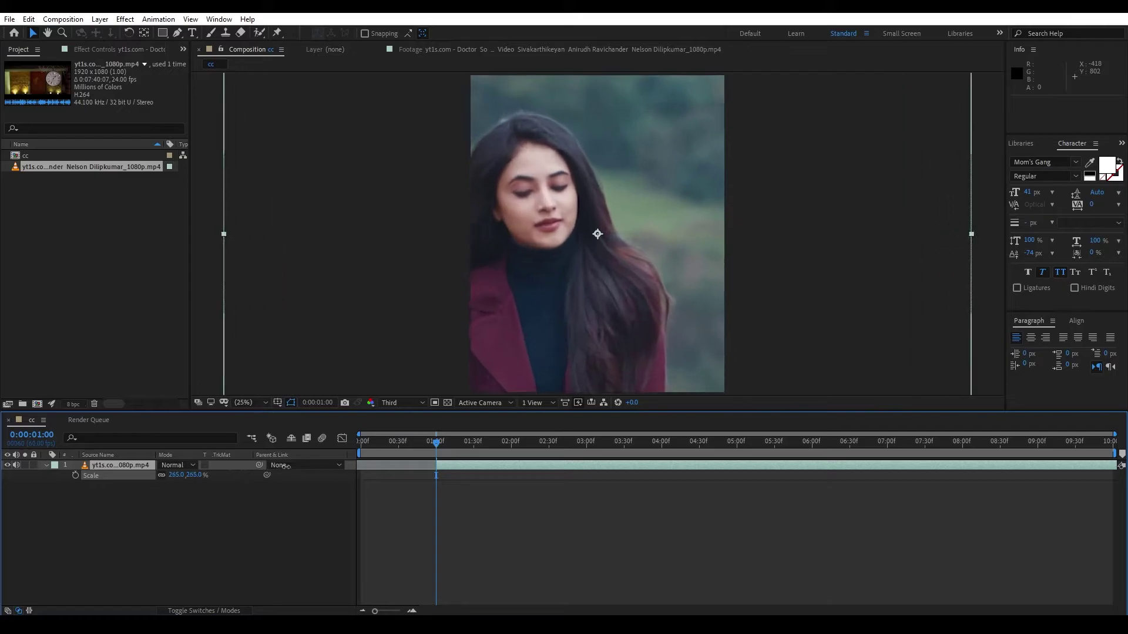
- Move the clip to position 1331, 1080, trim its end at 5 seconds, and start it at zero
key("p")
left_click_drag(166, 475, 739, 447)
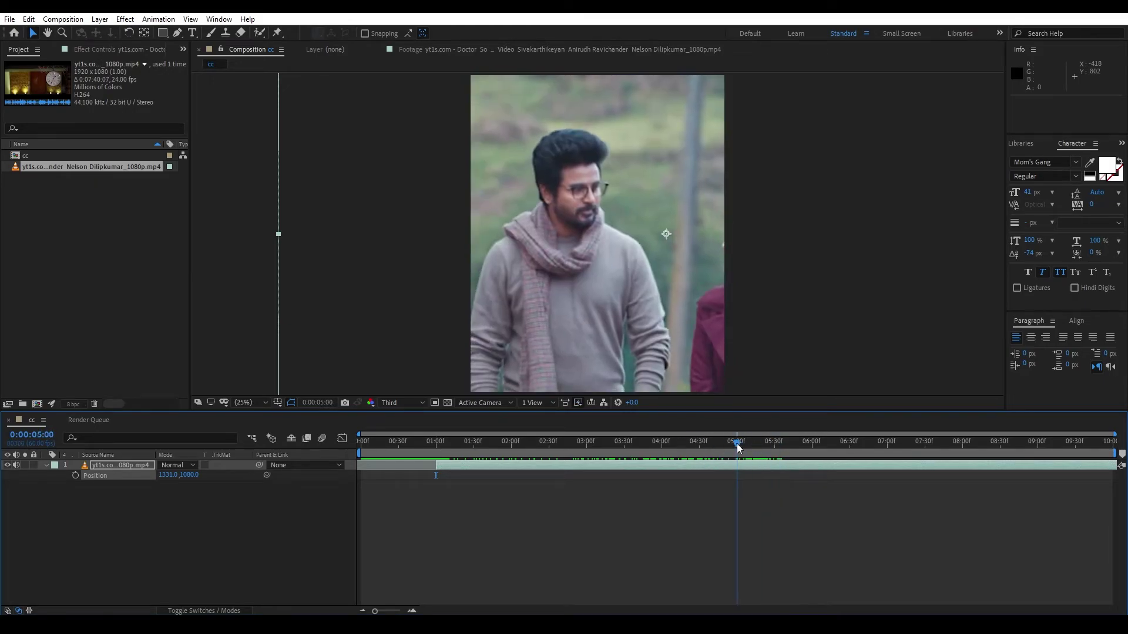
key("alt+bracketright")
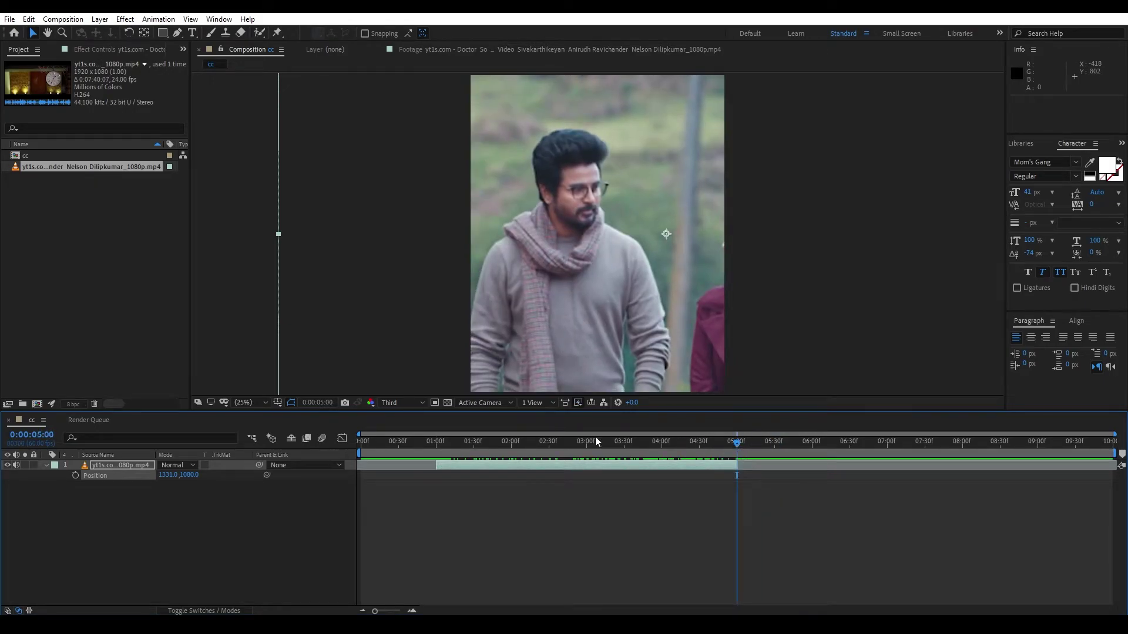
key("Home")
left_click_drag(497, 466, 464, 468)
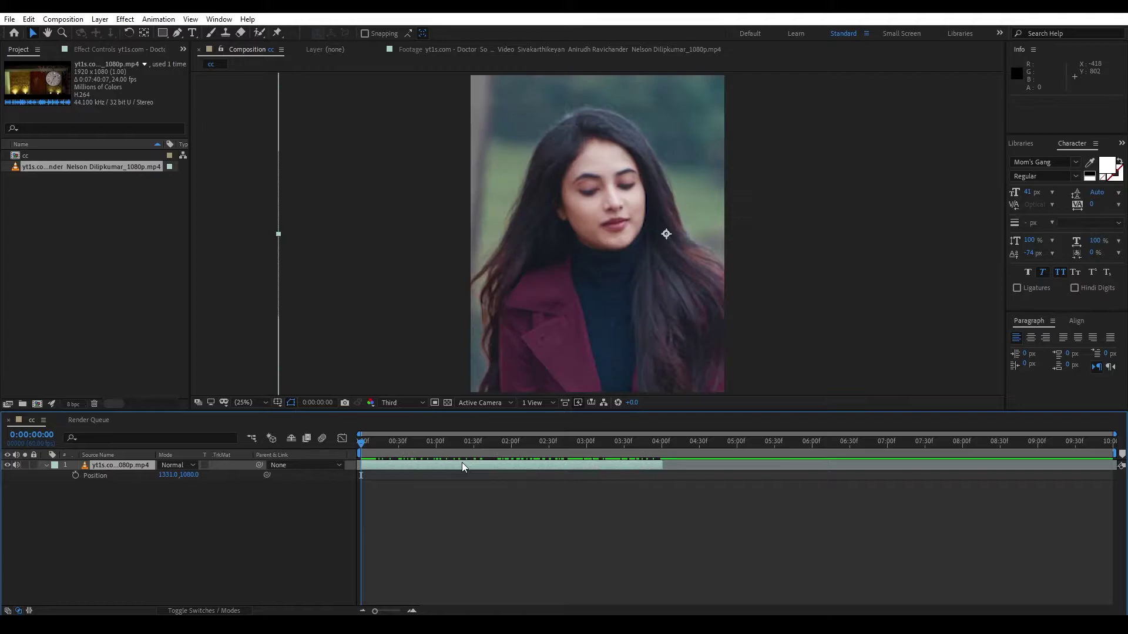
- End the work area at 4 seconds and trim the composition to the work area
key("o")
key("n")
right_click(464, 454)
left_click(516, 486)
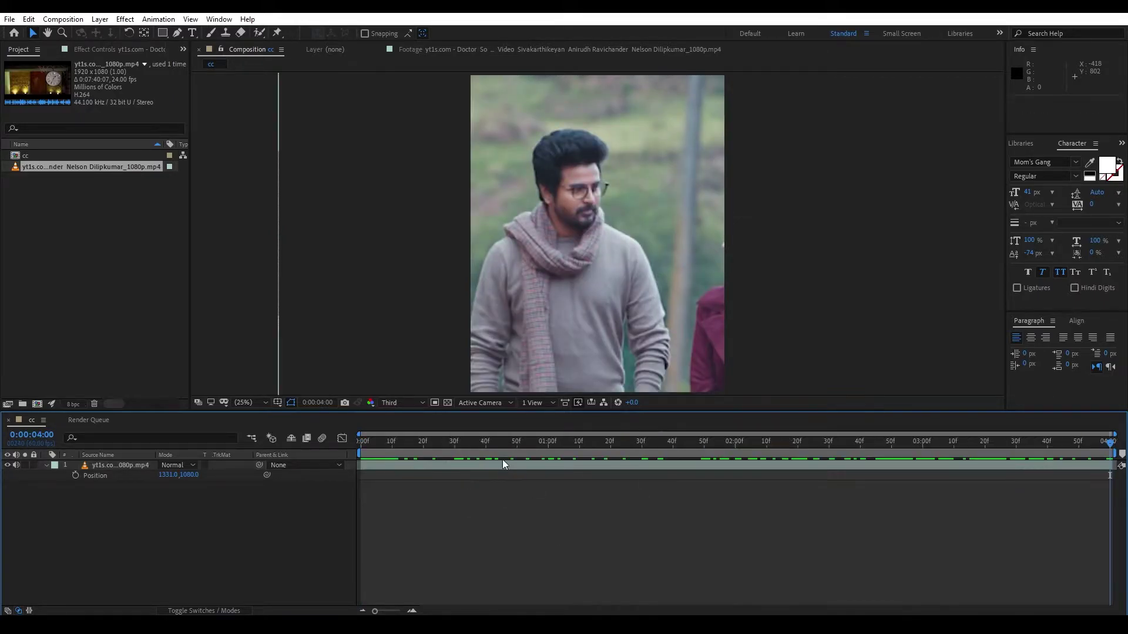
left_click(522, 441)
left_click(398, 412)
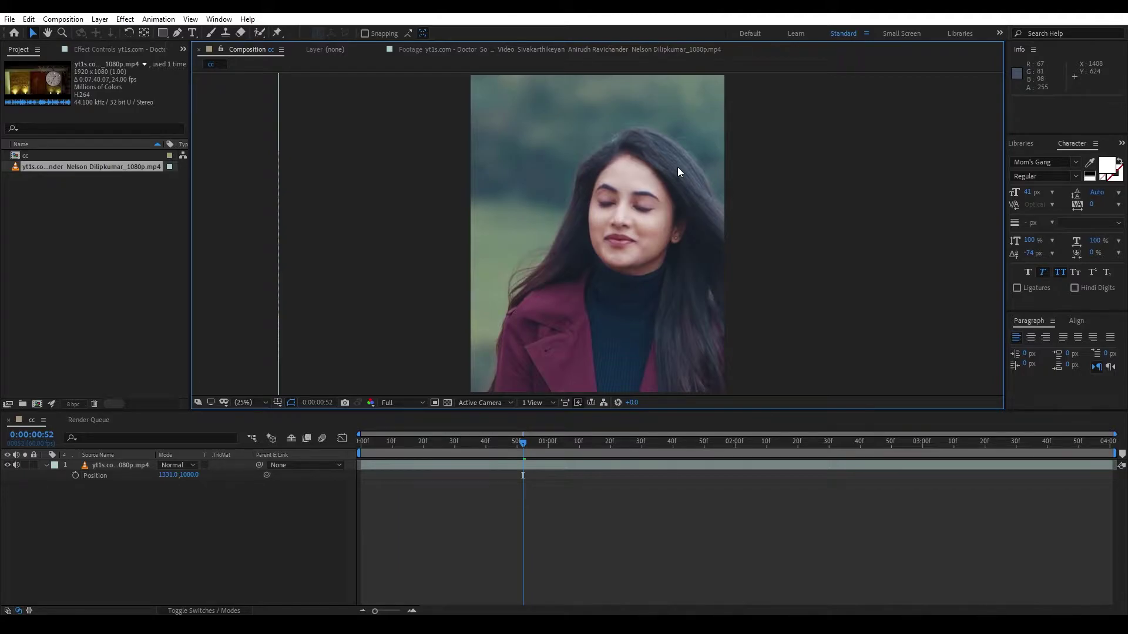
left_click(45, 467)
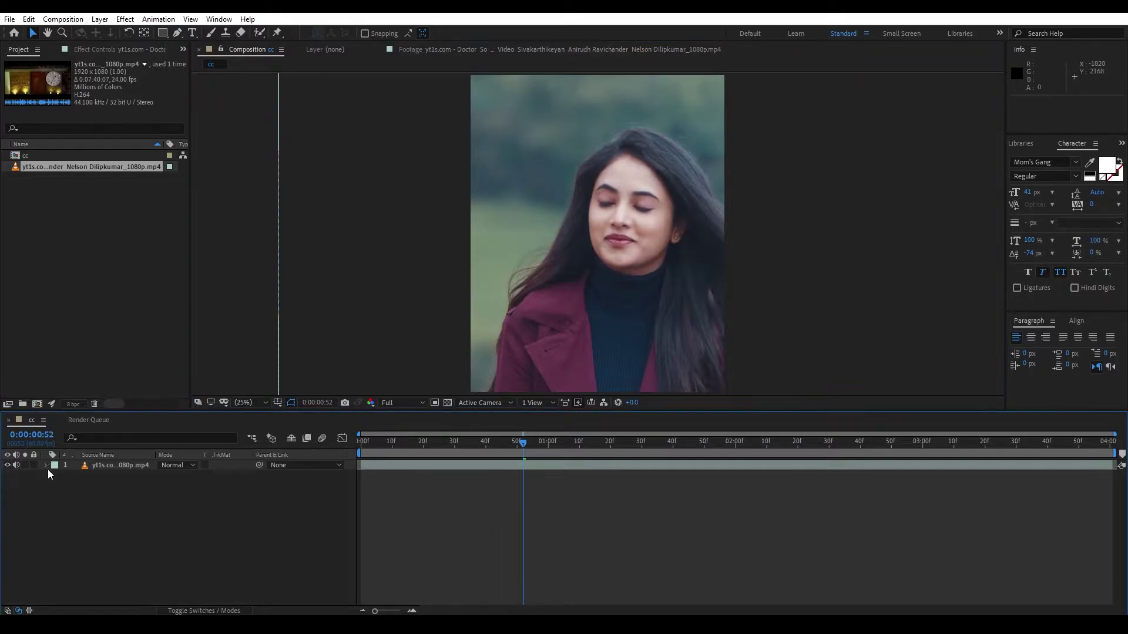
- Add Adjustment Layer 1 above the film clip from the timeline's New menu
right_click(85, 508)
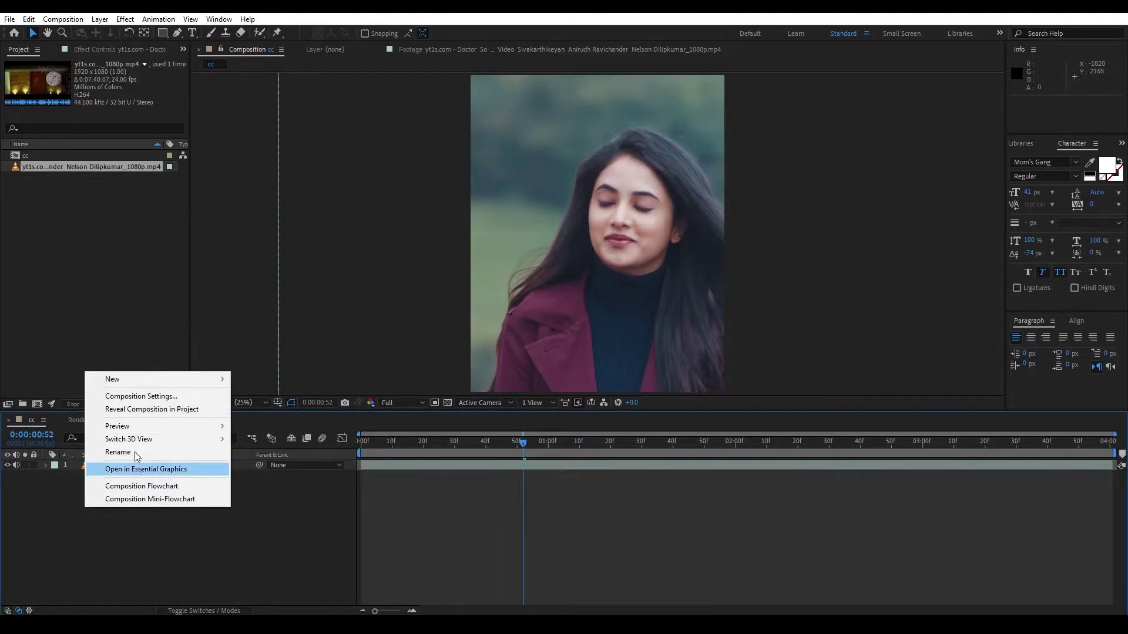
mouse_move(111, 379)
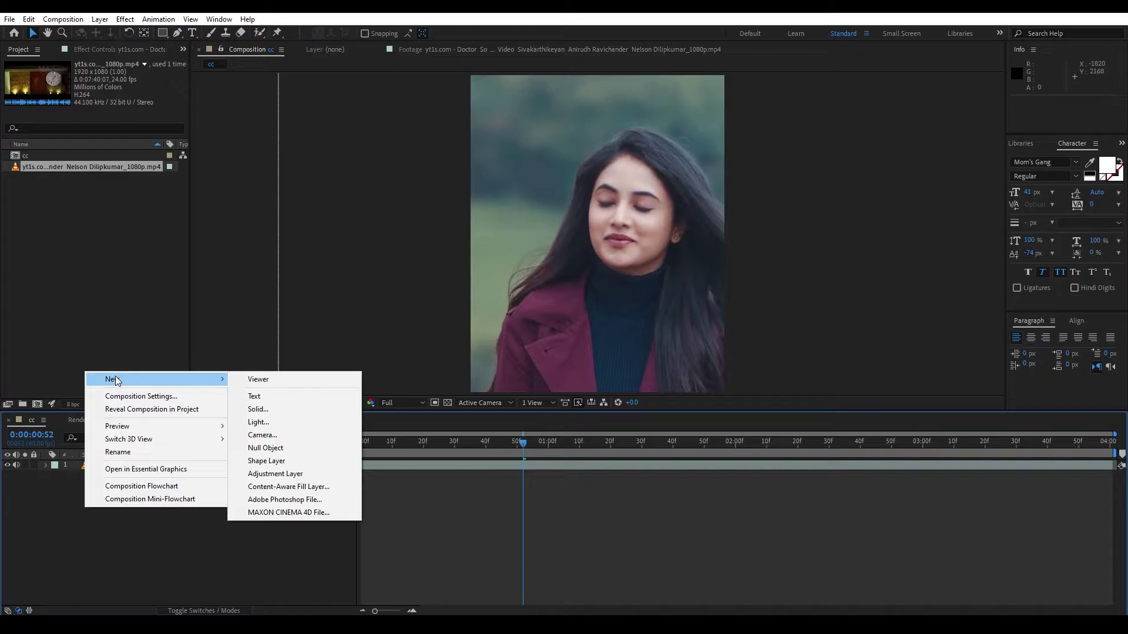
left_click(275, 474)
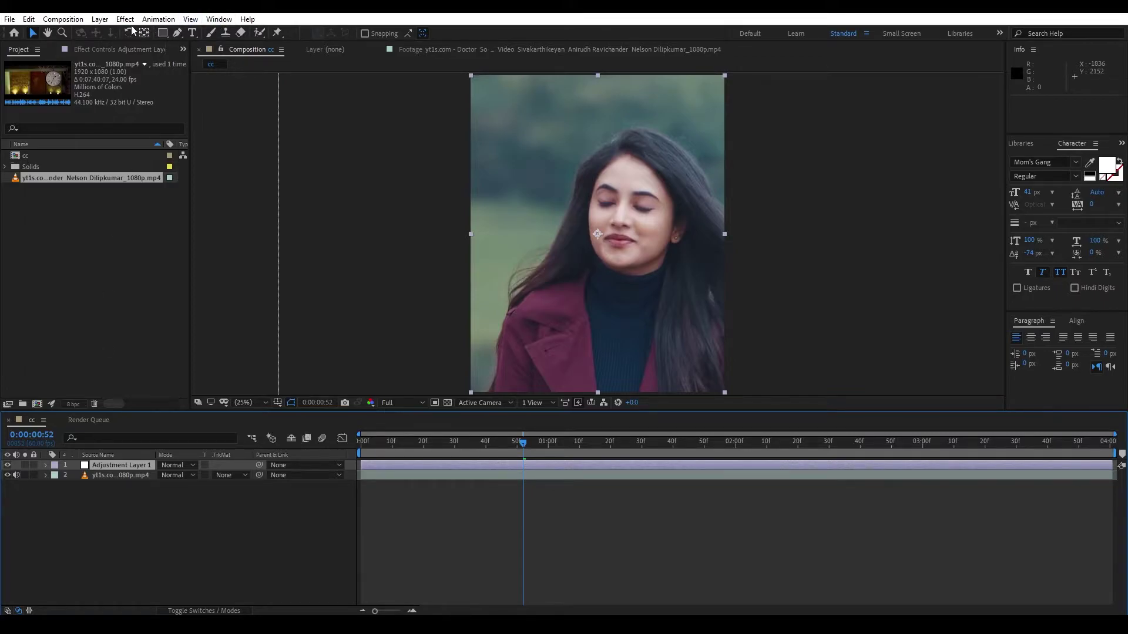
left_click(105, 21)
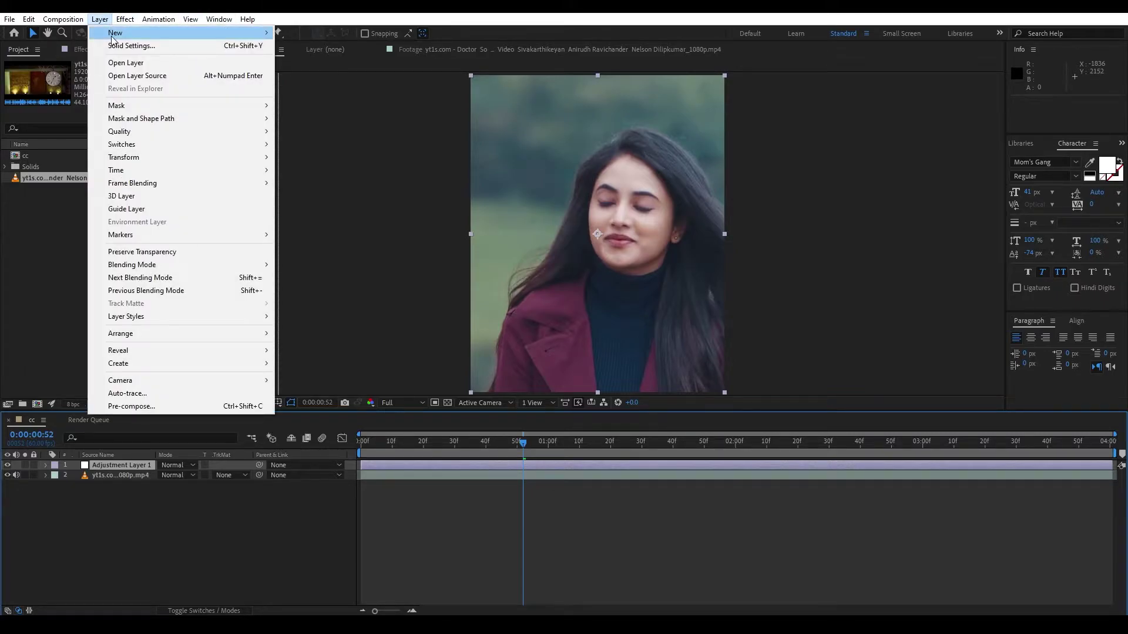
mouse_move(118, 33)
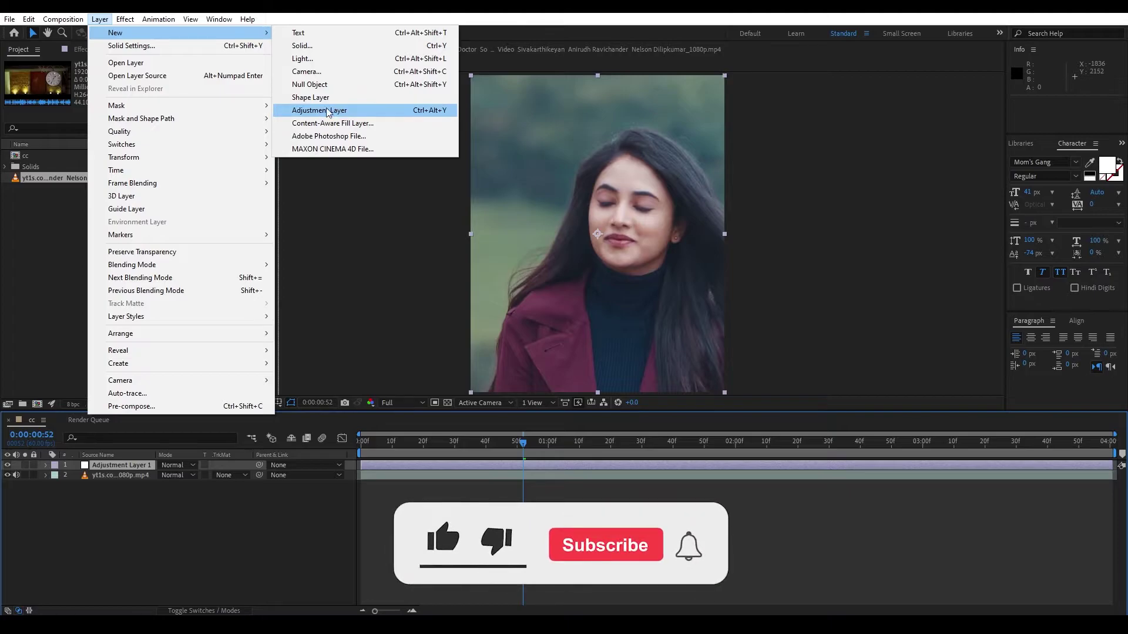
left_click(458, 407)
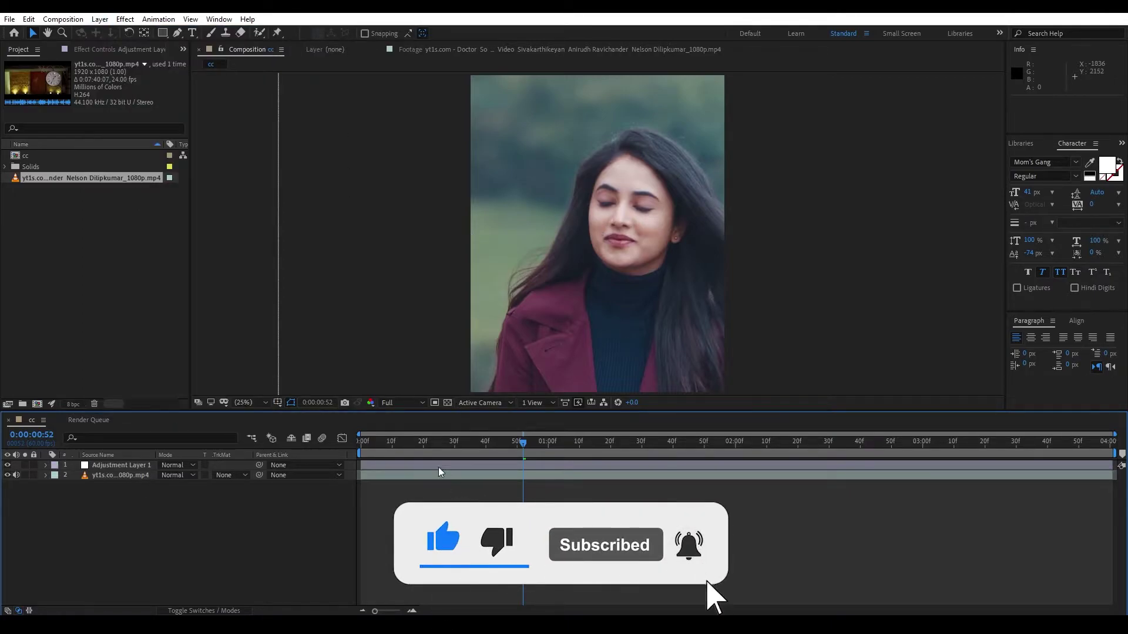
left_click(1121, 144)
- Search the effects library for 'shar' and drop Sharpen onto Adjustment Layer 1
left_click(1096, 154)
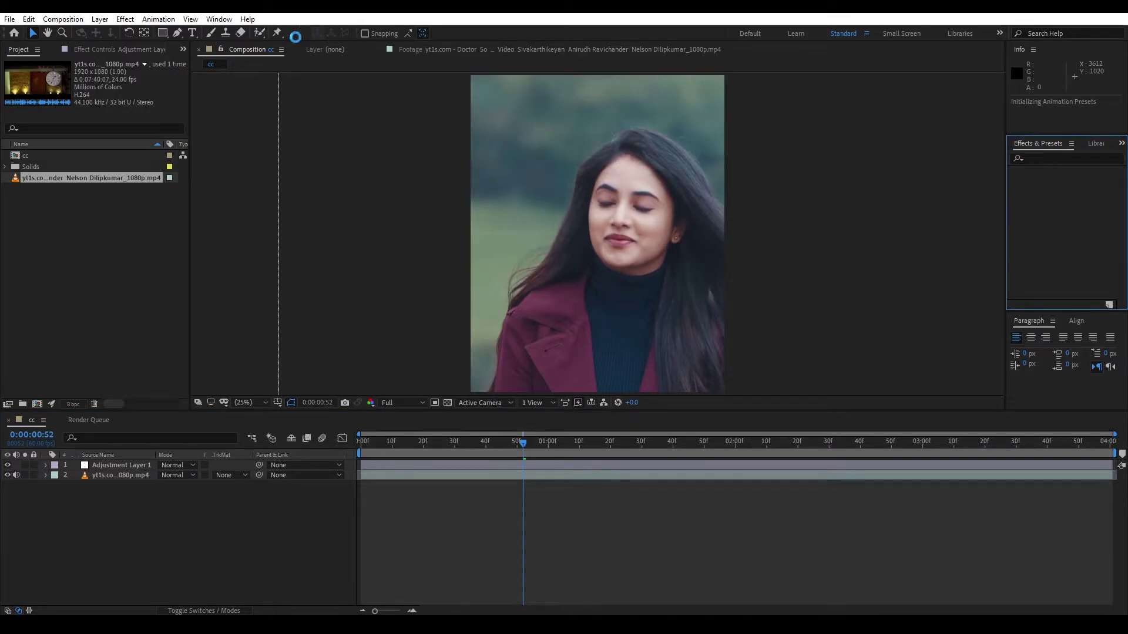
left_click(212, 21)
left_click(213, 22)
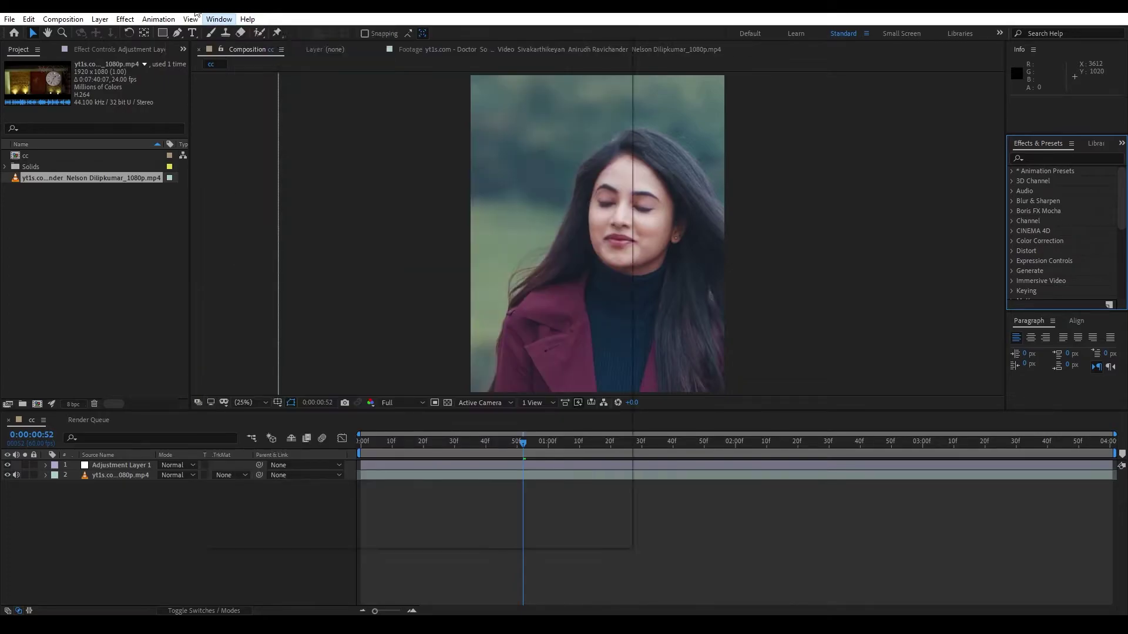
left_click(212, 21)
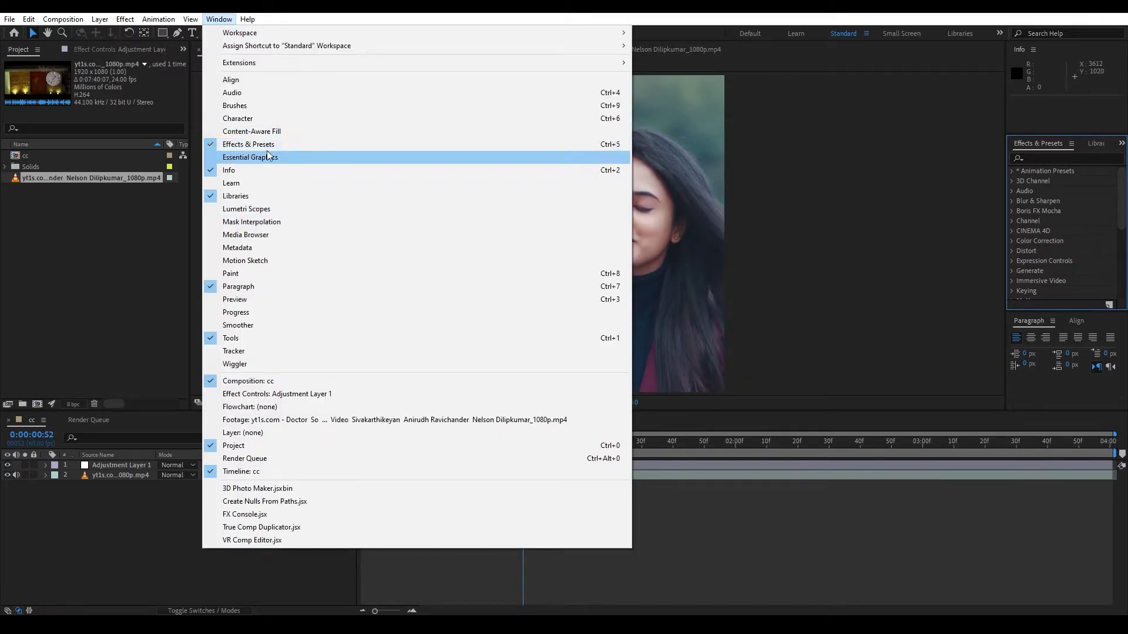
left_click(1048, 157)
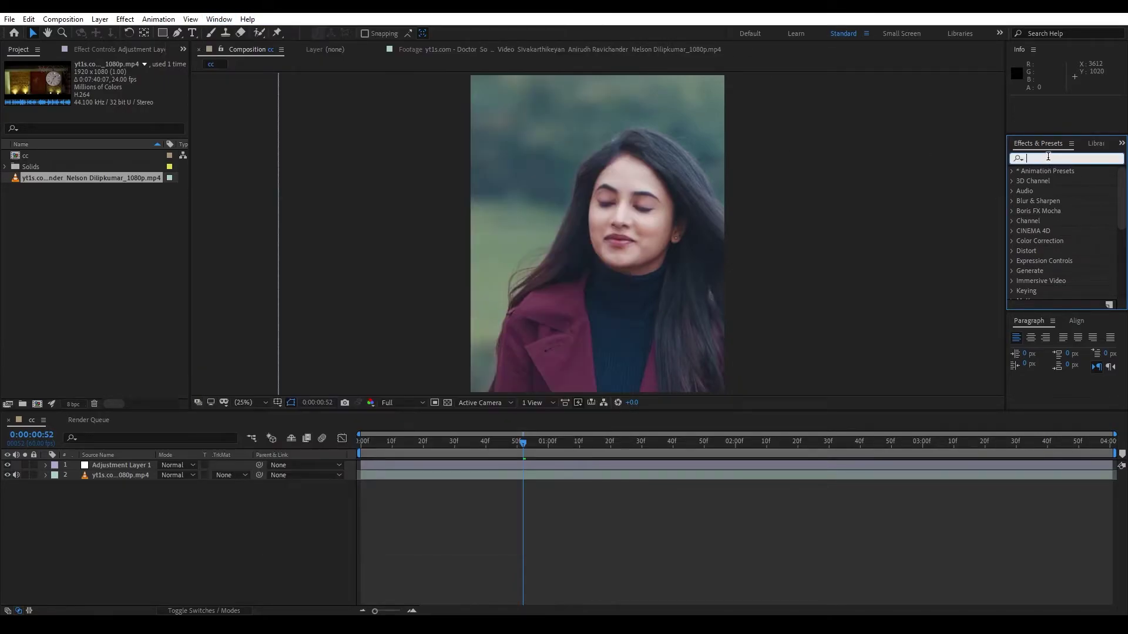
type("shar")
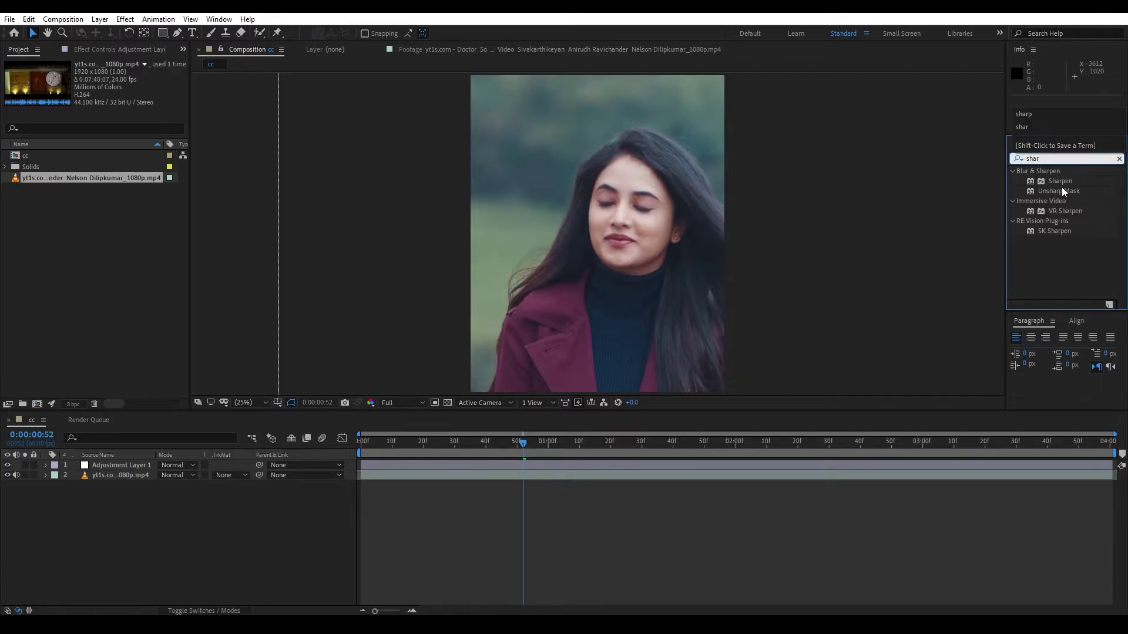
left_click(1064, 187)
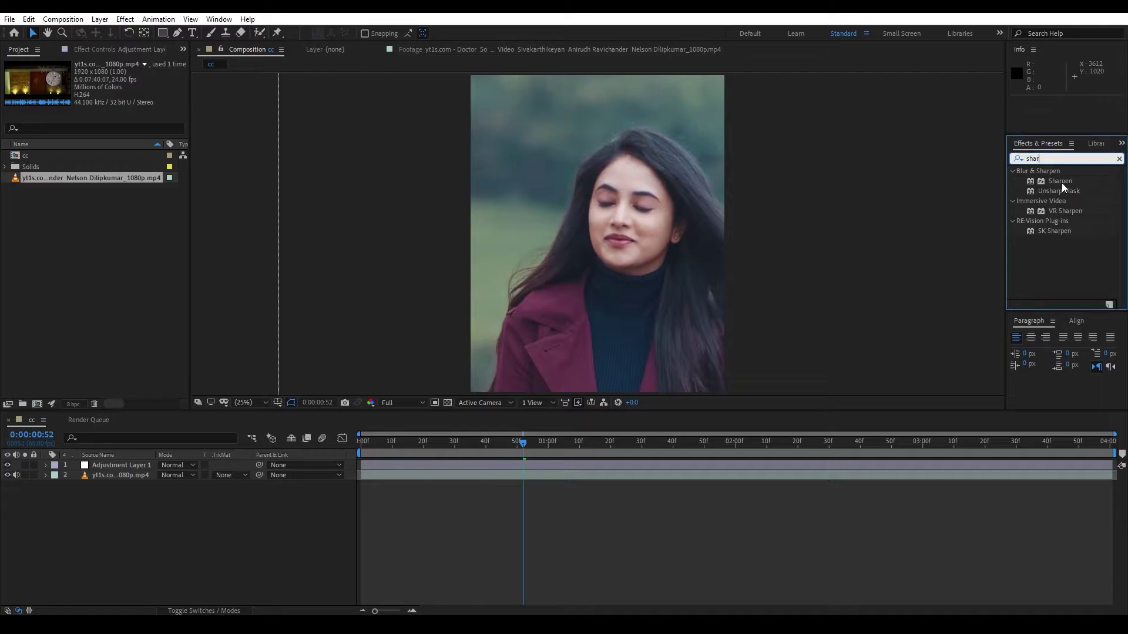
mouse_move(1060, 184)
left_mouse_down()
mouse_move(505, 447)
mouse_move(486, 470)
left_mouse_up()
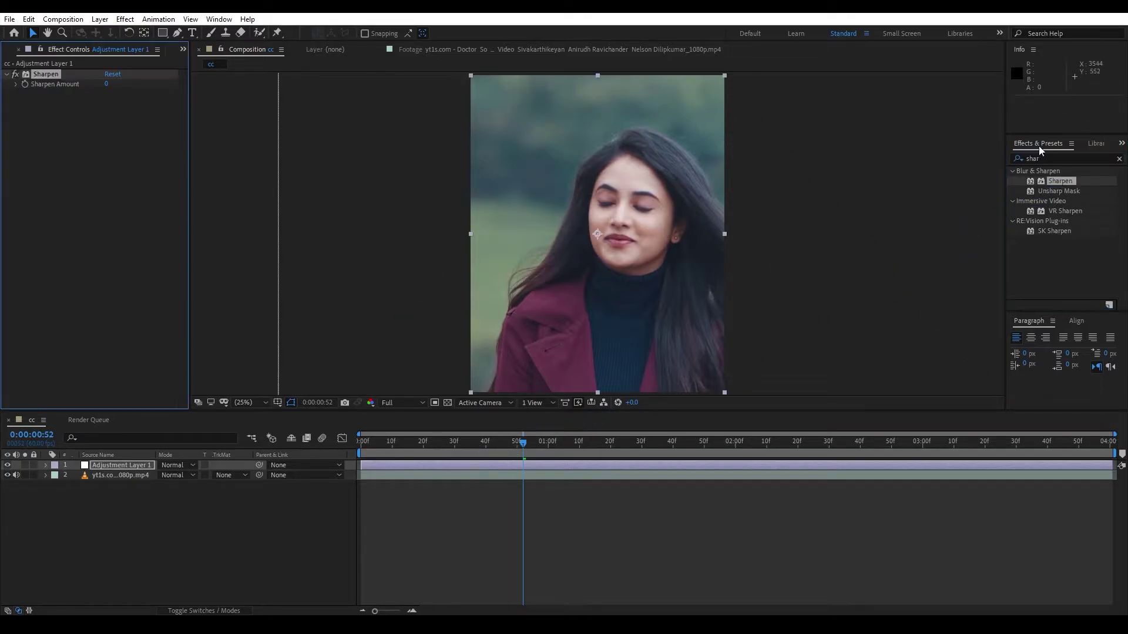
- Add Unsharp Mask and set Sharpen Amount 40, Unsharp Amount 25, Radius 50
left_click_drag(1059, 197, 484, 467)
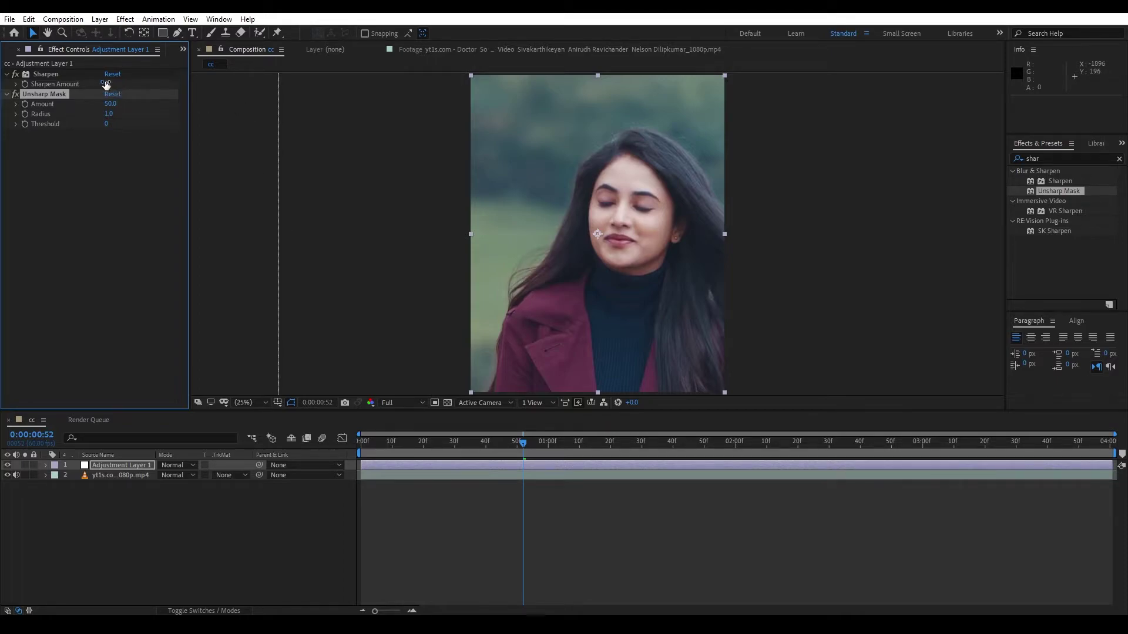
left_click(110, 84)
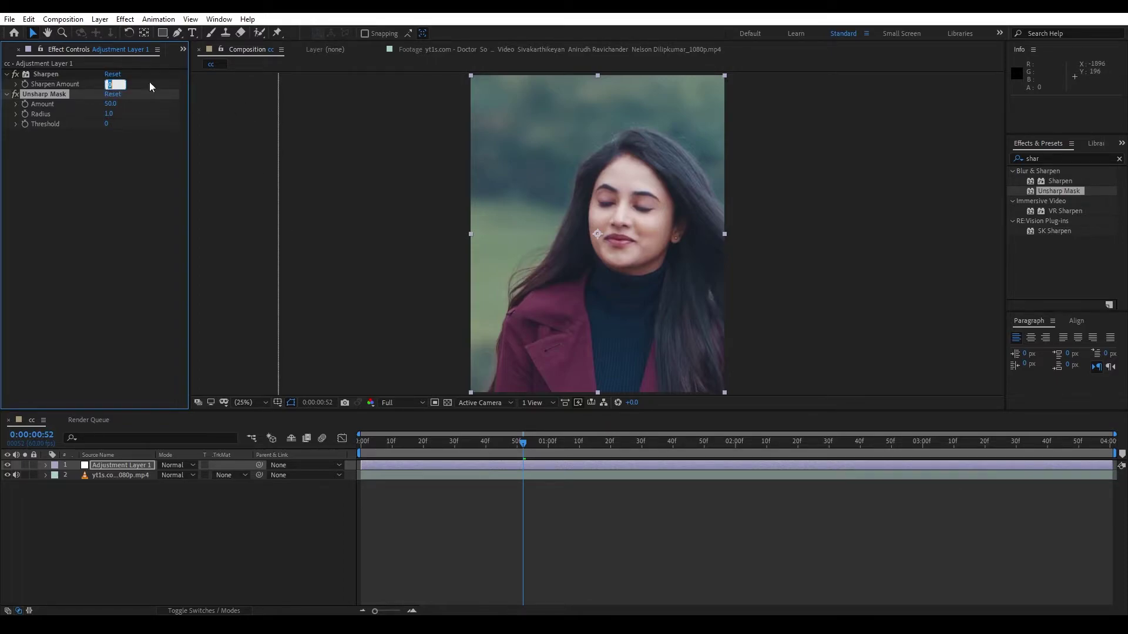
left_click(164, 235)
left_click(109, 104)
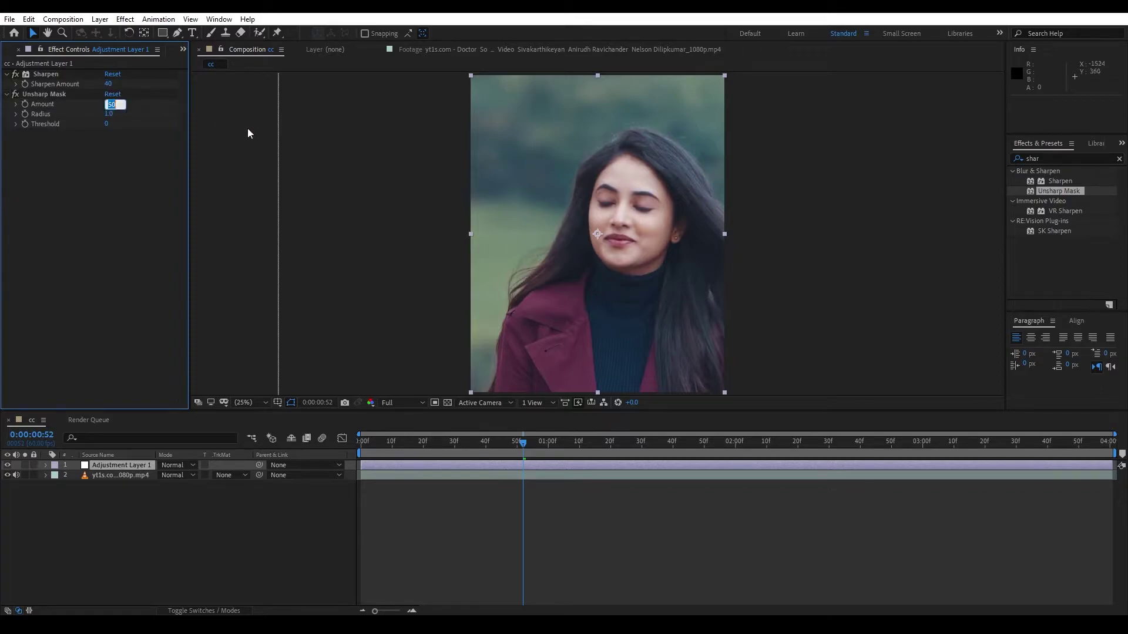
type("25")
left_click(67, 209)
left_click(110, 113)
type("50")
left_click(119, 291)
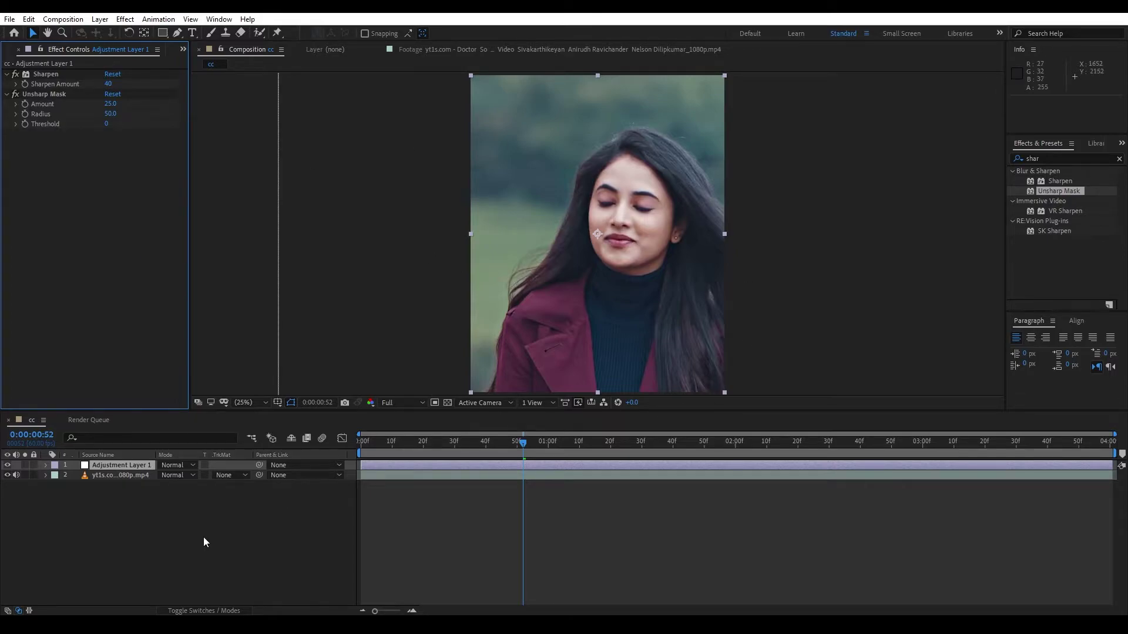
- Deselect the layer and search the effects library for 'look'
left_click(188, 541)
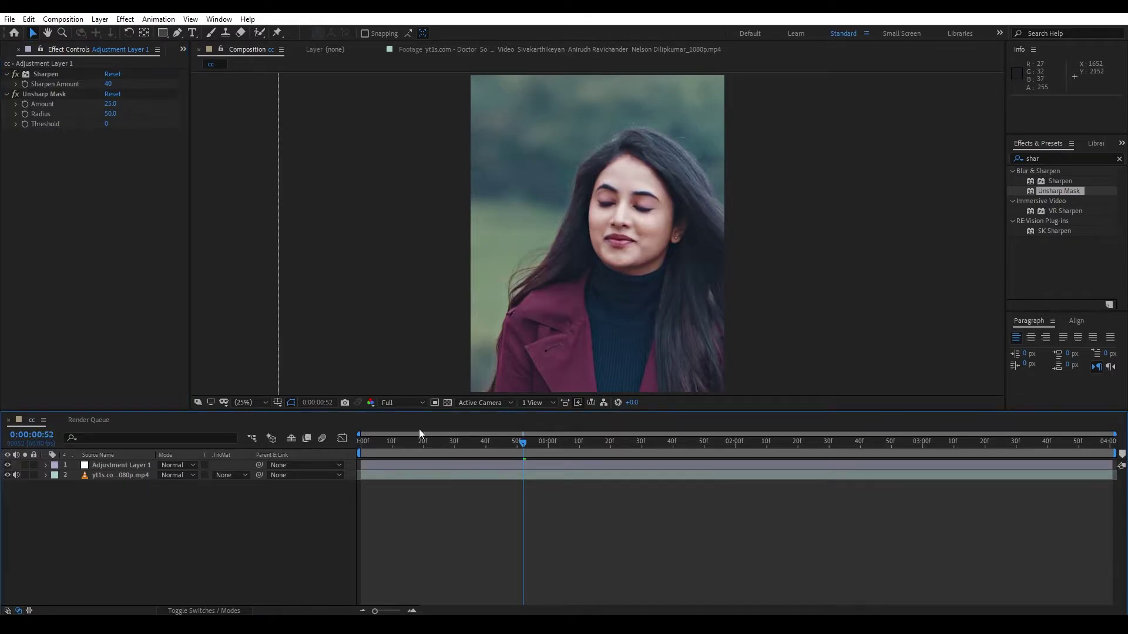
left_click(1053, 156)
double_click(1030, 157)
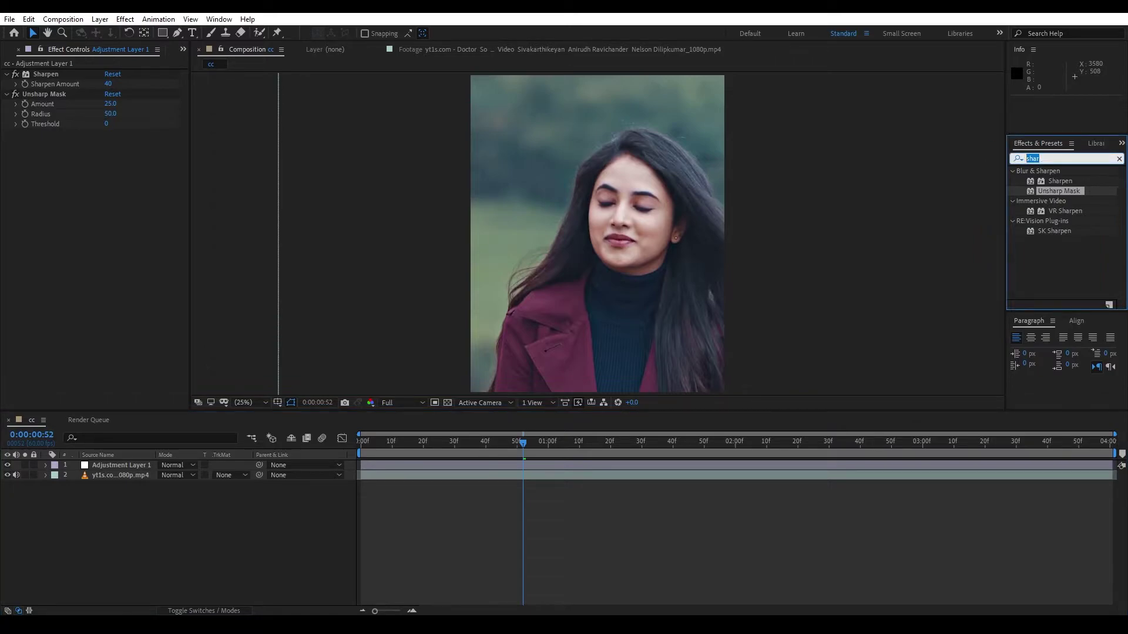
type("loo")
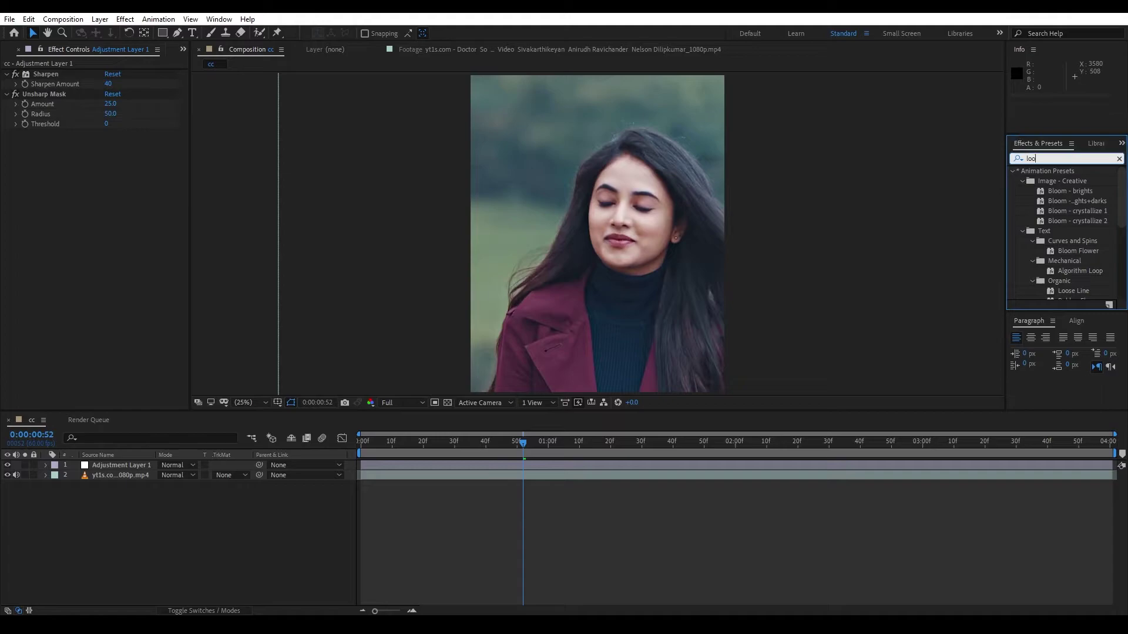
type("k")
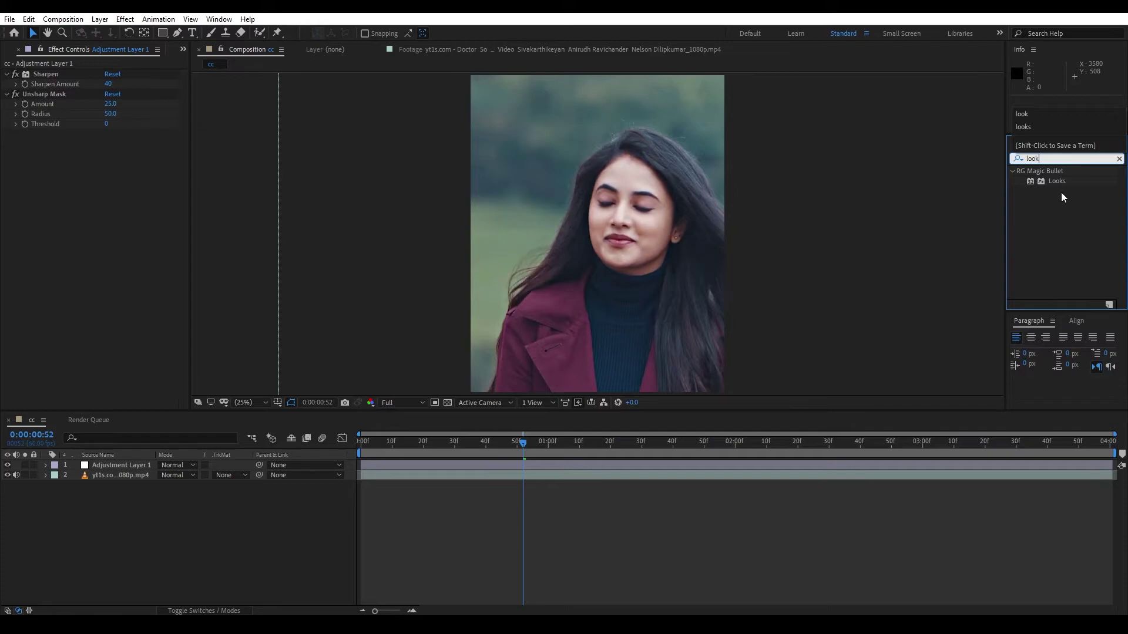
- Drag RG Magic Bullet Looks from the search results onto Adjustment Layer 1
left_click(1062, 222)
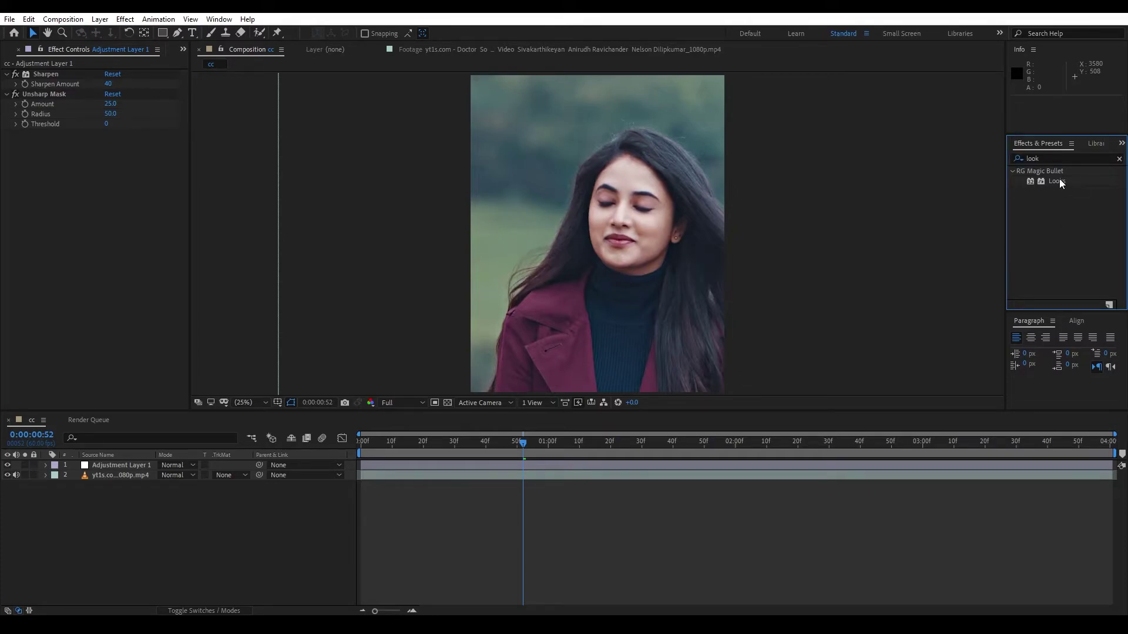
left_click_drag(1061, 183, 410, 466)
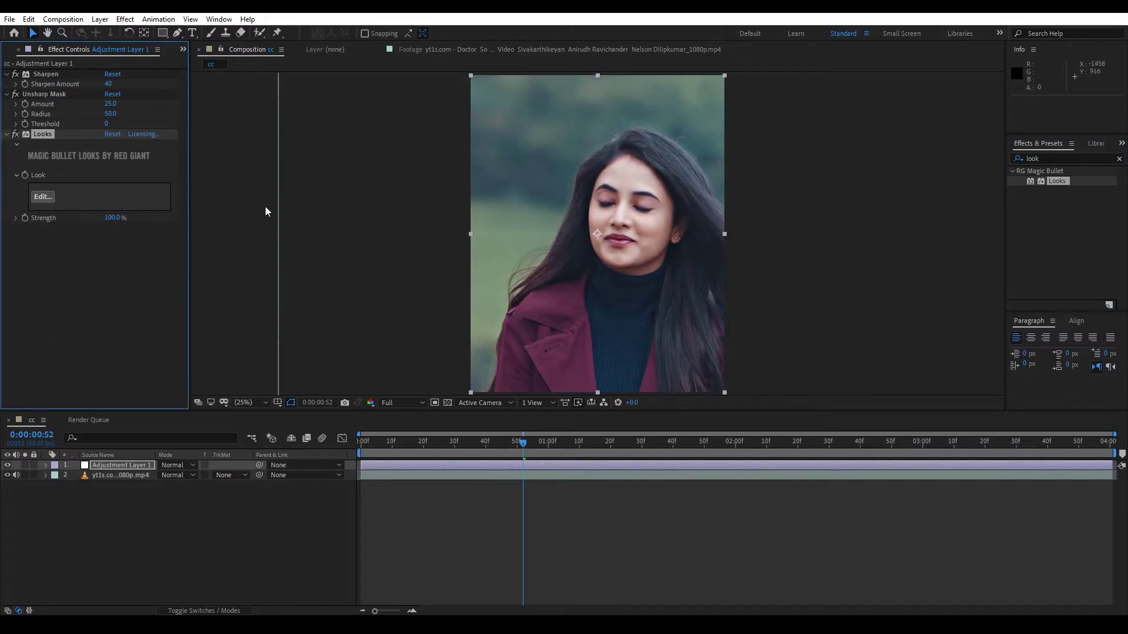
- Open the Magic Bullet Looks editor and add the Pop tool to the Subject stage
left_click(43, 196)
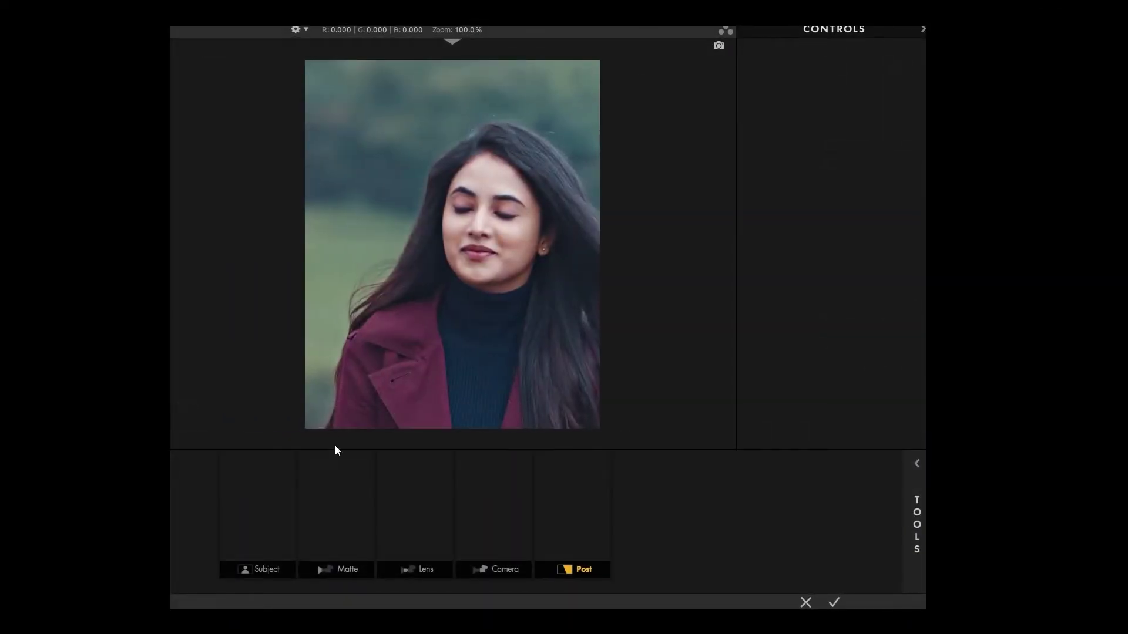
left_click(275, 502)
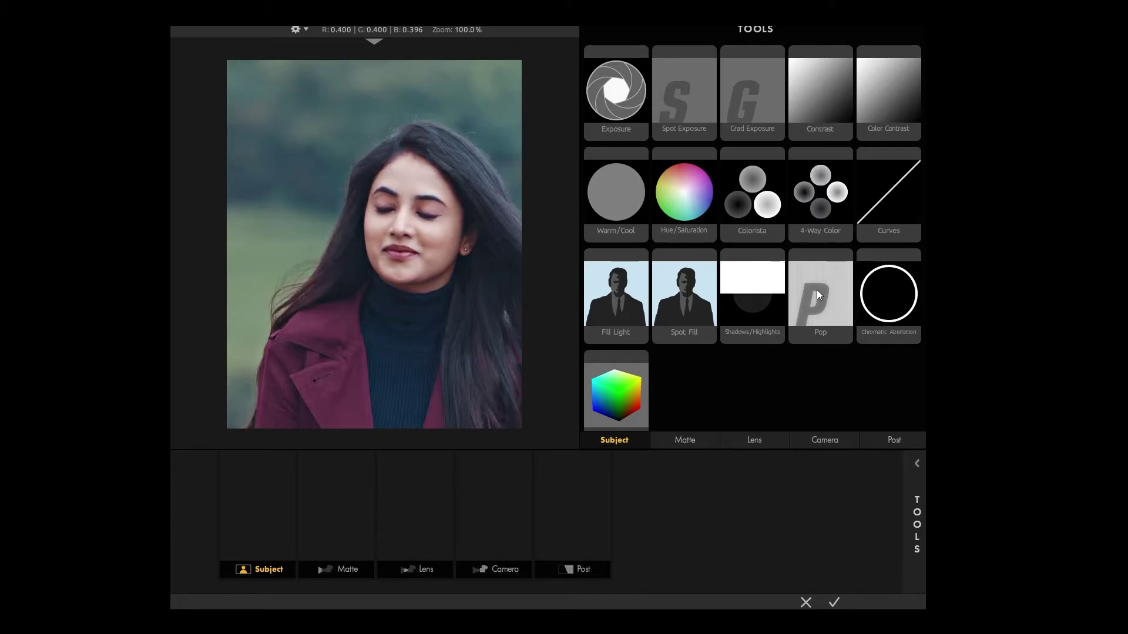
left_click_drag(817, 290, 247, 498)
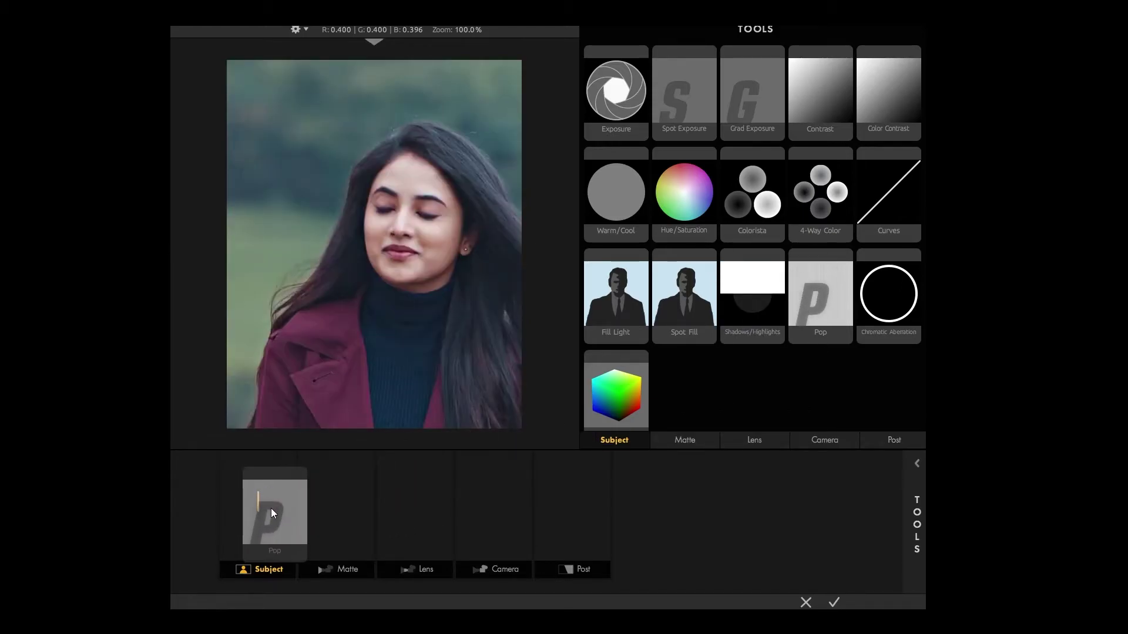
left_click(271, 509)
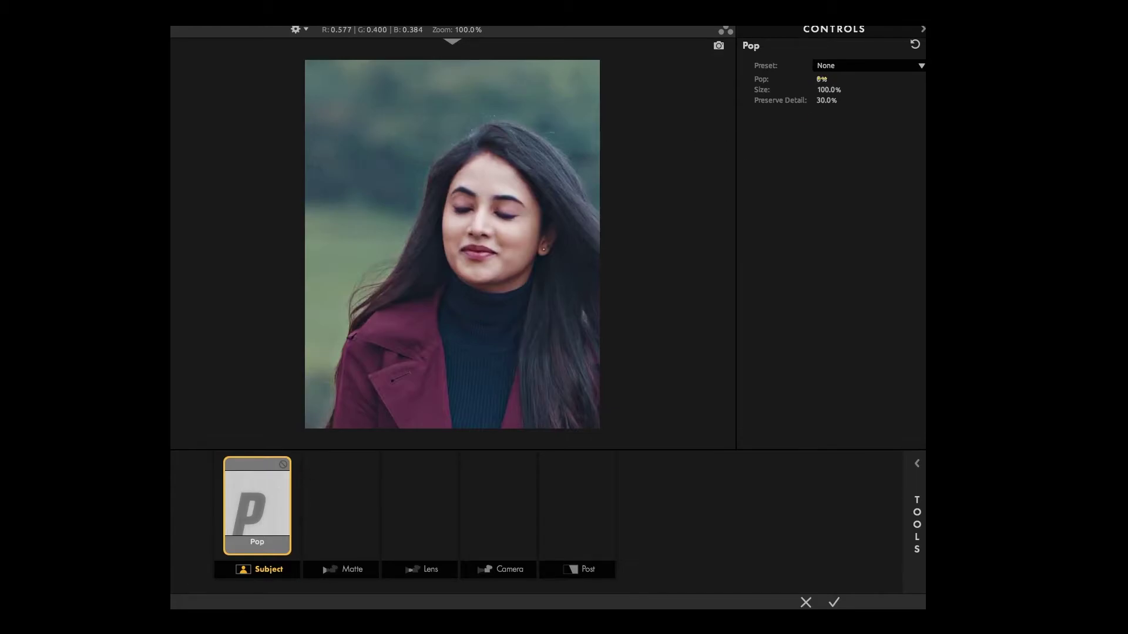
- Set the Pop strength to +100%
left_click(821, 79)
type("00")
key("BackSpace")
key("Return")
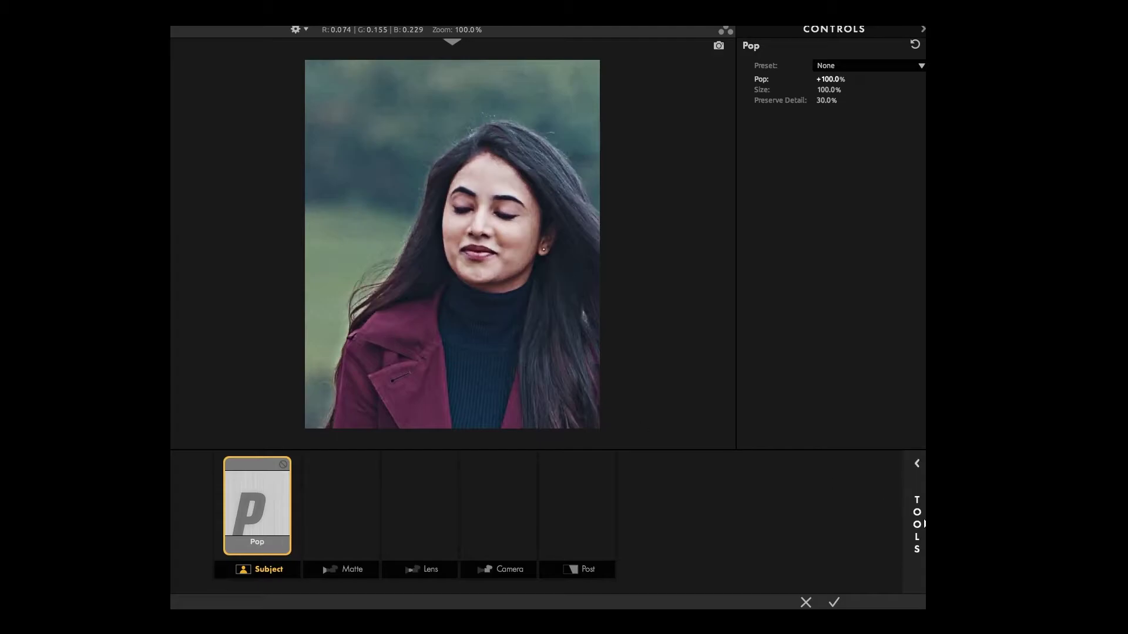
left_click(918, 522)
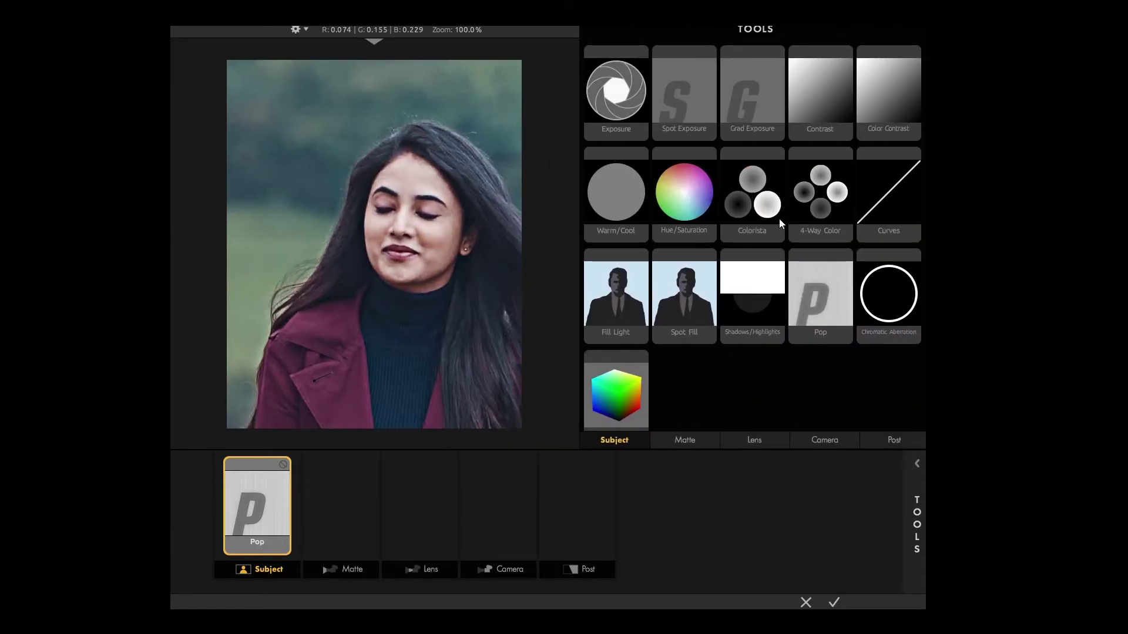
- Add a Contrast tool after Pop with Contrast +0.500 and Pivot 0.200
mouse_move(812, 94)
left_mouse_down()
mouse_move(373, 473)
mouse_move(294, 498)
left_mouse_up()
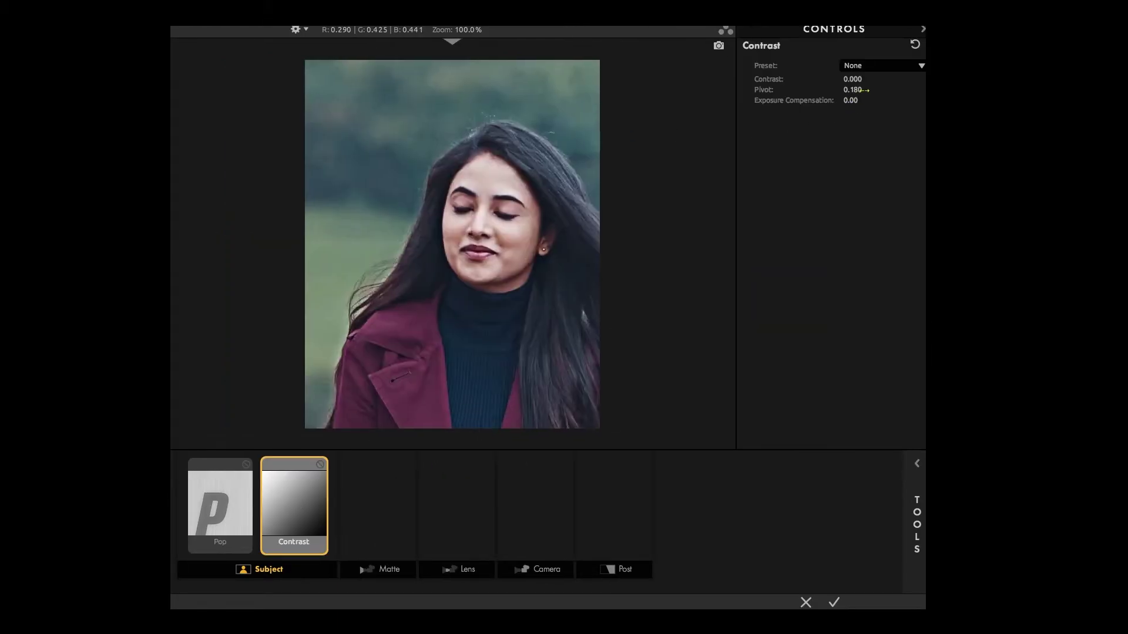
left_click(853, 79)
type("0")
type(".500")
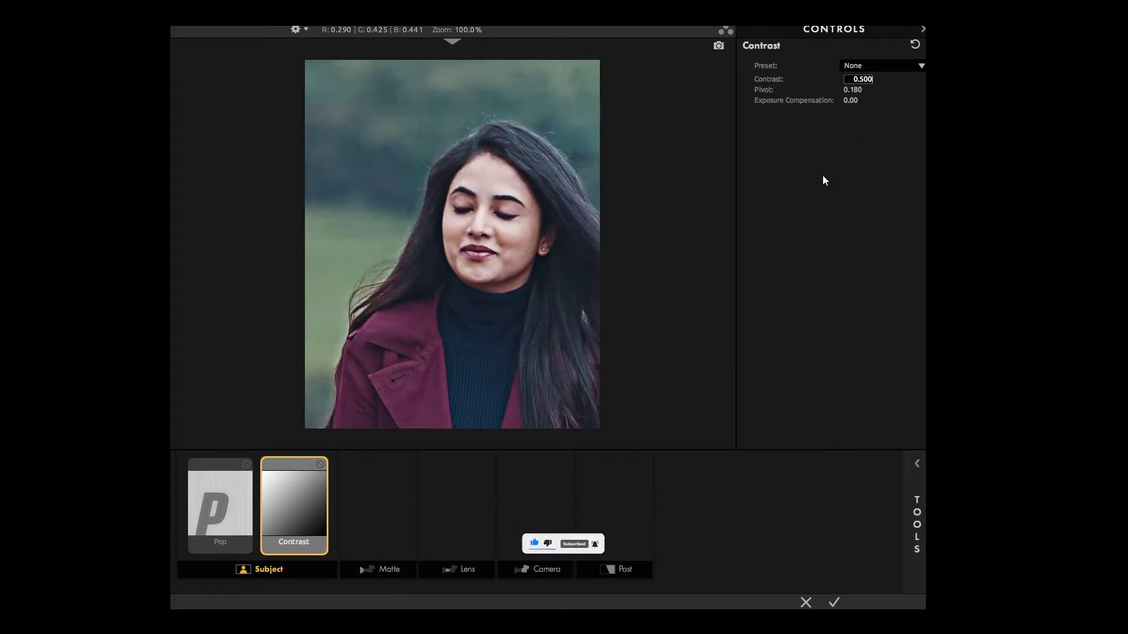
key("Return")
left_click(857, 89)
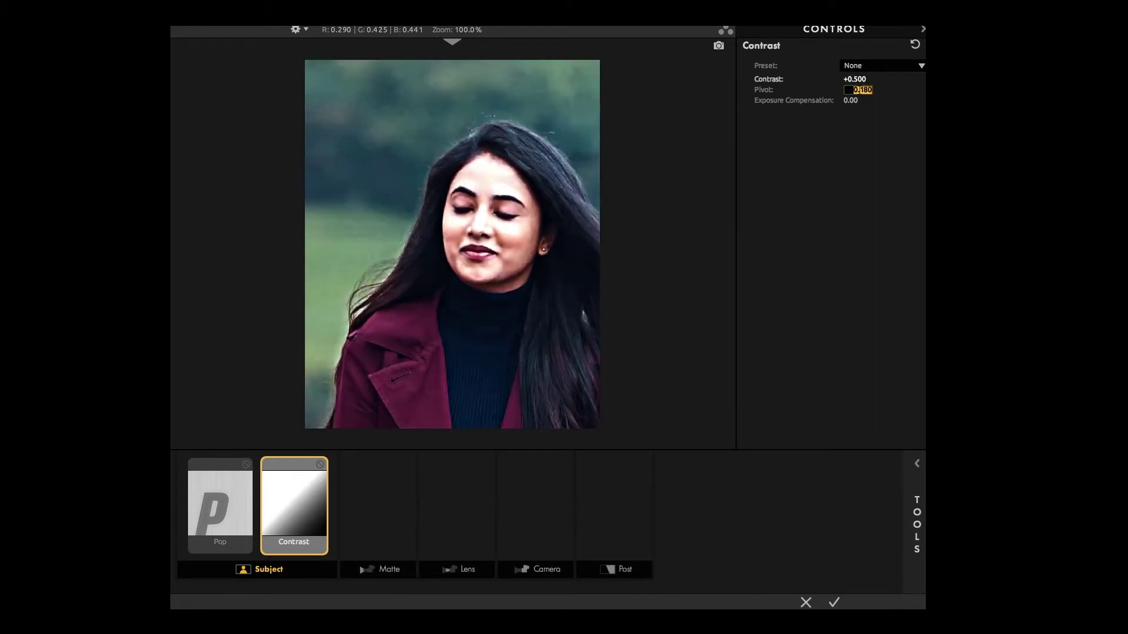
type("0")
type(".200")
left_click(887, 205)
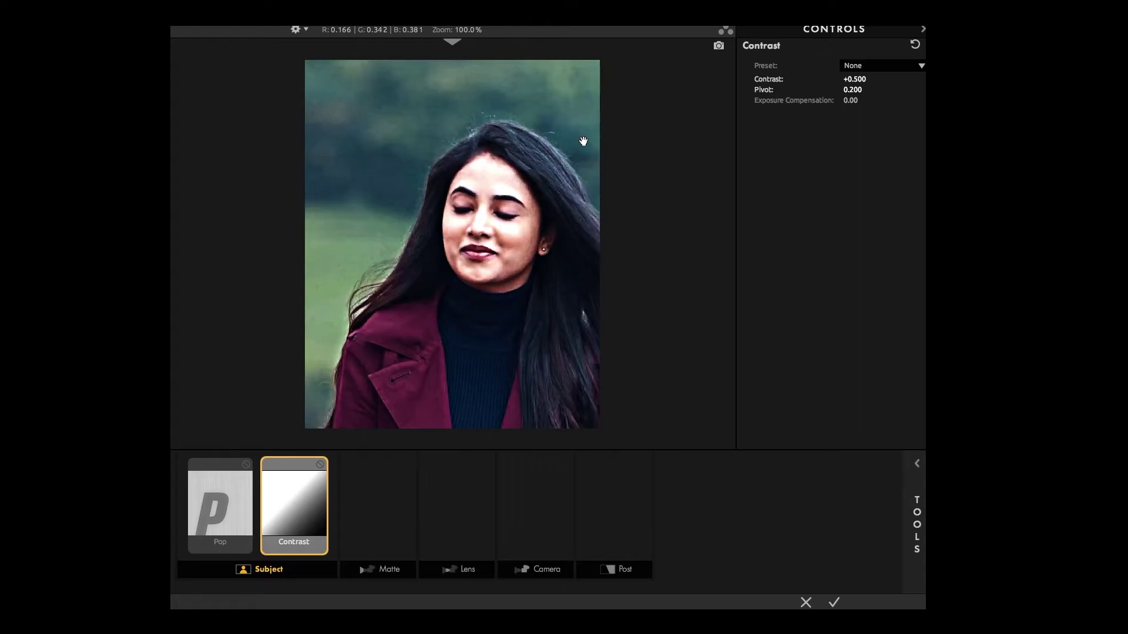
left_click(464, 510)
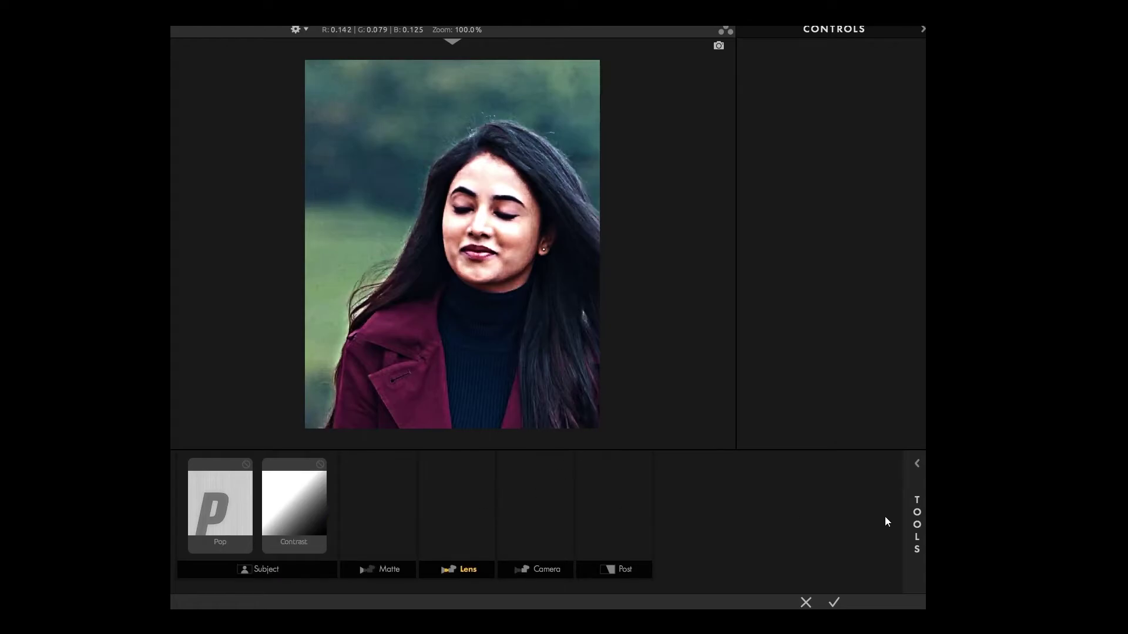
- Add Haze/Flare to the Lens stage with Spillage 5% and Reach 14%
left_click(916, 523)
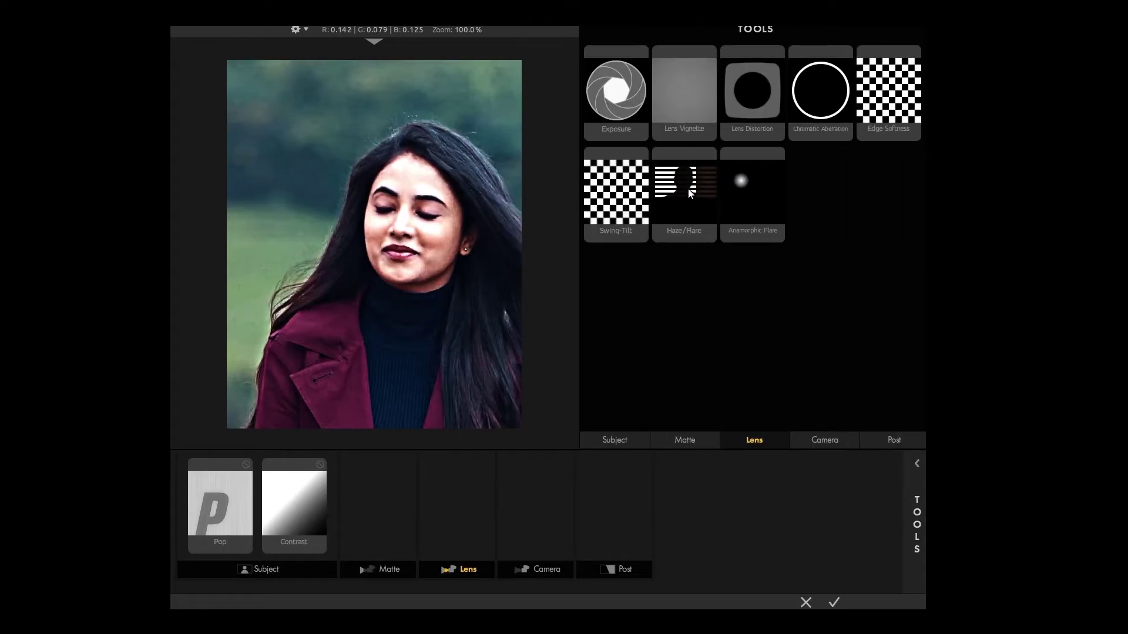
left_click_drag(690, 194, 464, 505)
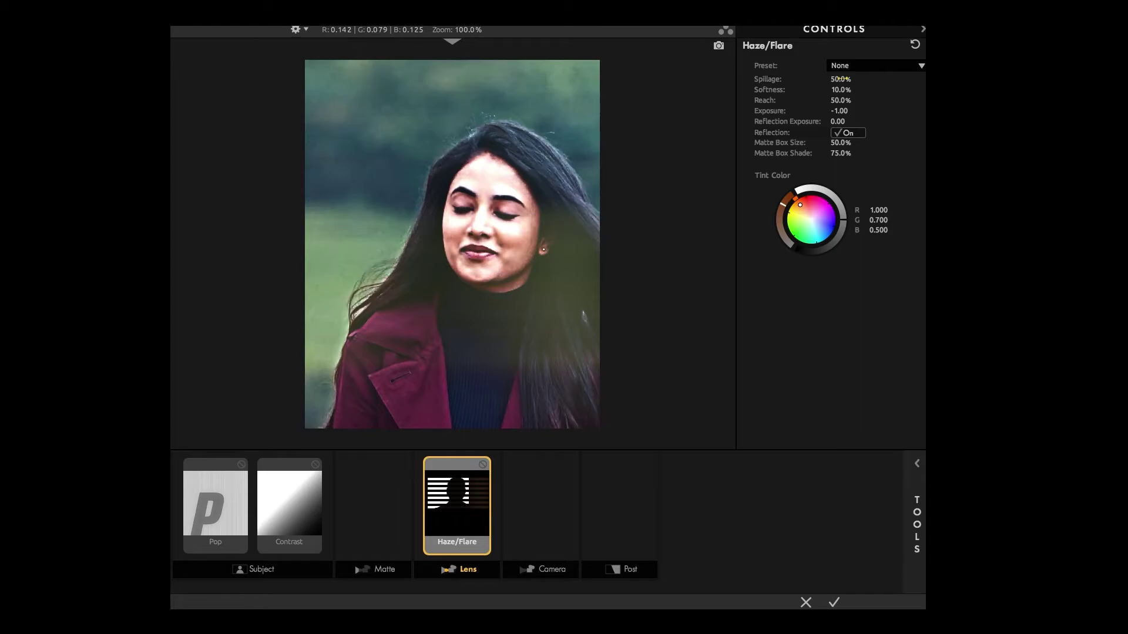
left_click(840, 79)
type("5")
key("Return")
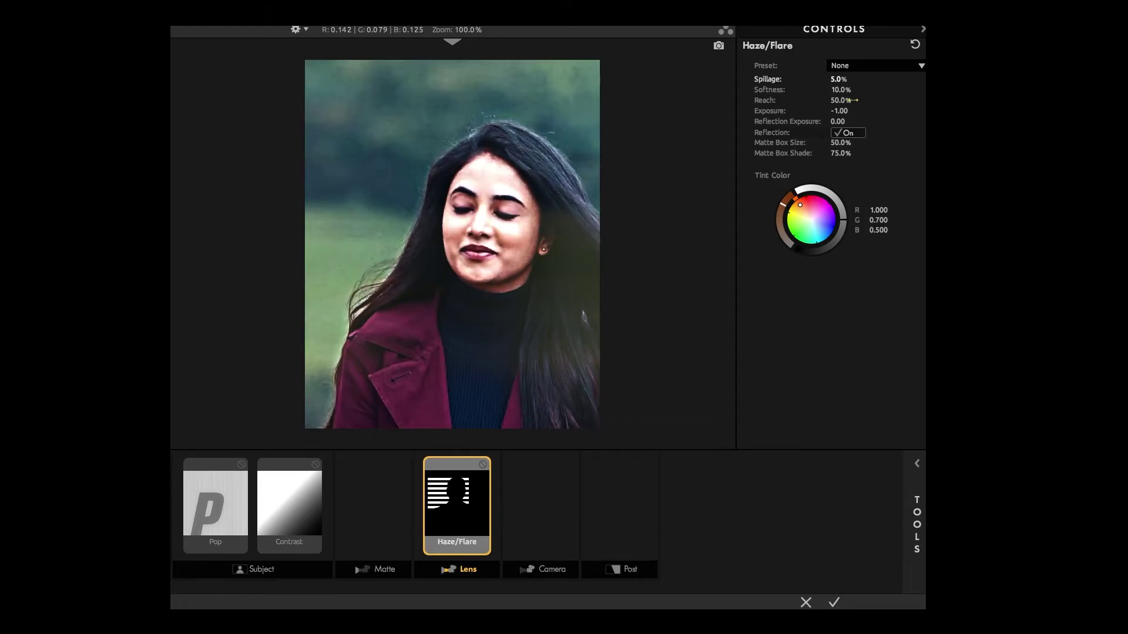
left_click(835, 100)
type("1")
type("4")
key("Return")
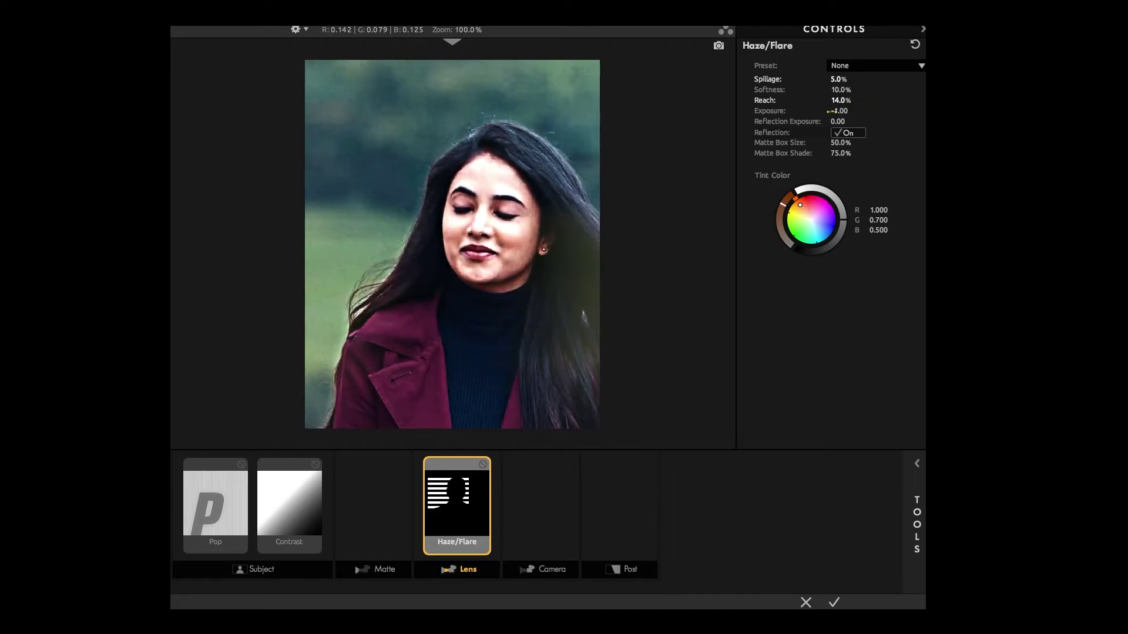
- Set the haze Exposure to +4.60 and Matte Box Size to 0%
left_click(838, 111)
type("4")
type(".60")
key("Return")
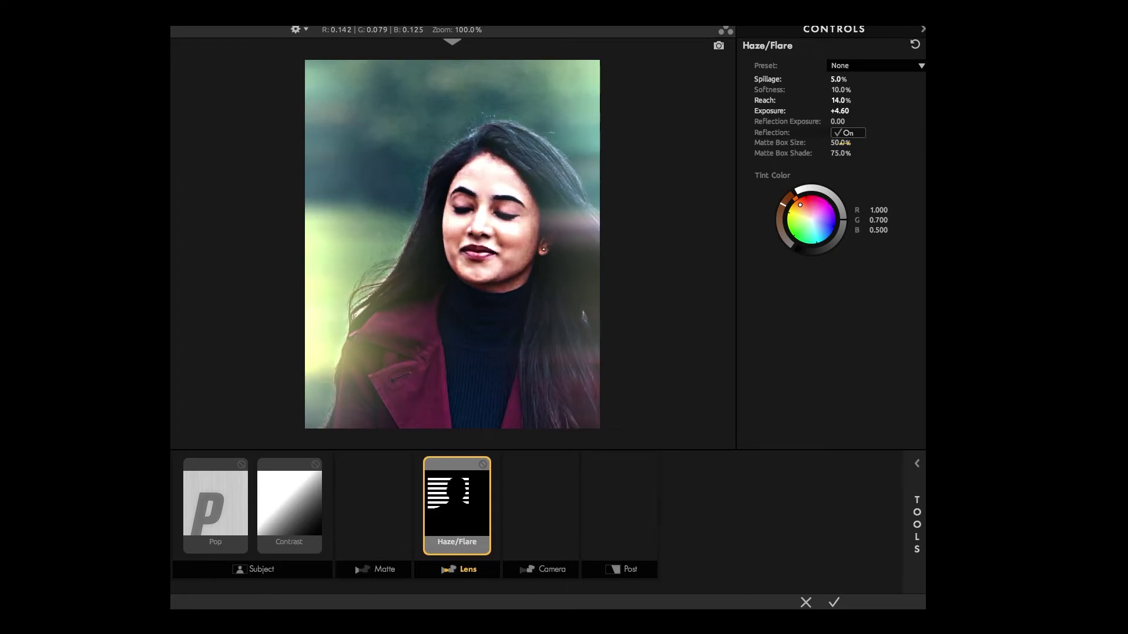
left_click(841, 143)
type("0")
key("Return")
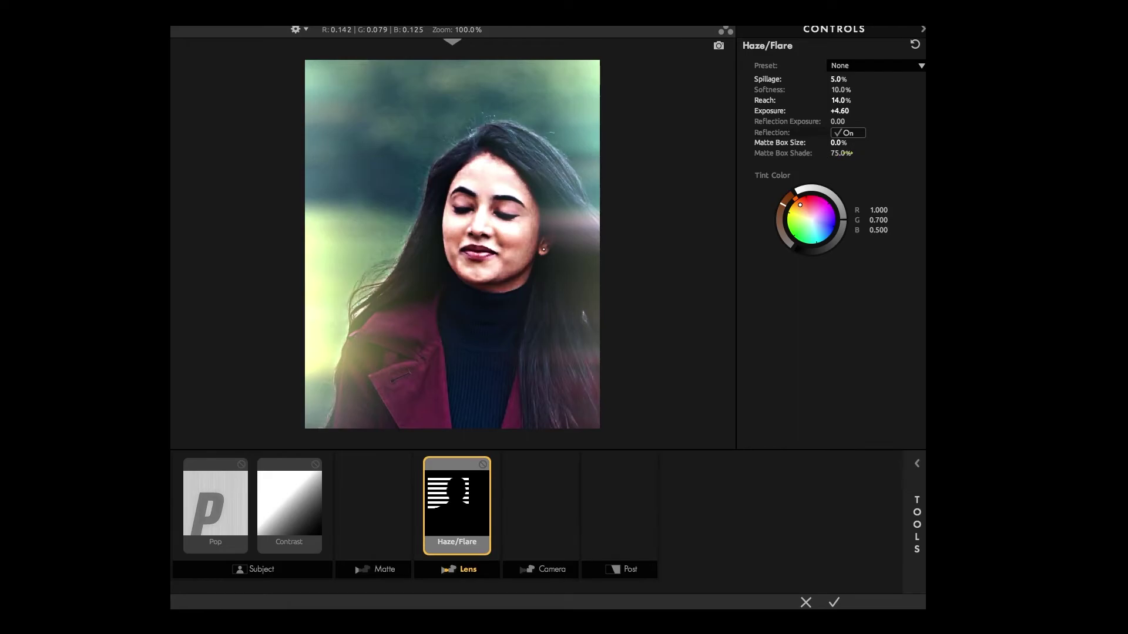
left_click(543, 517)
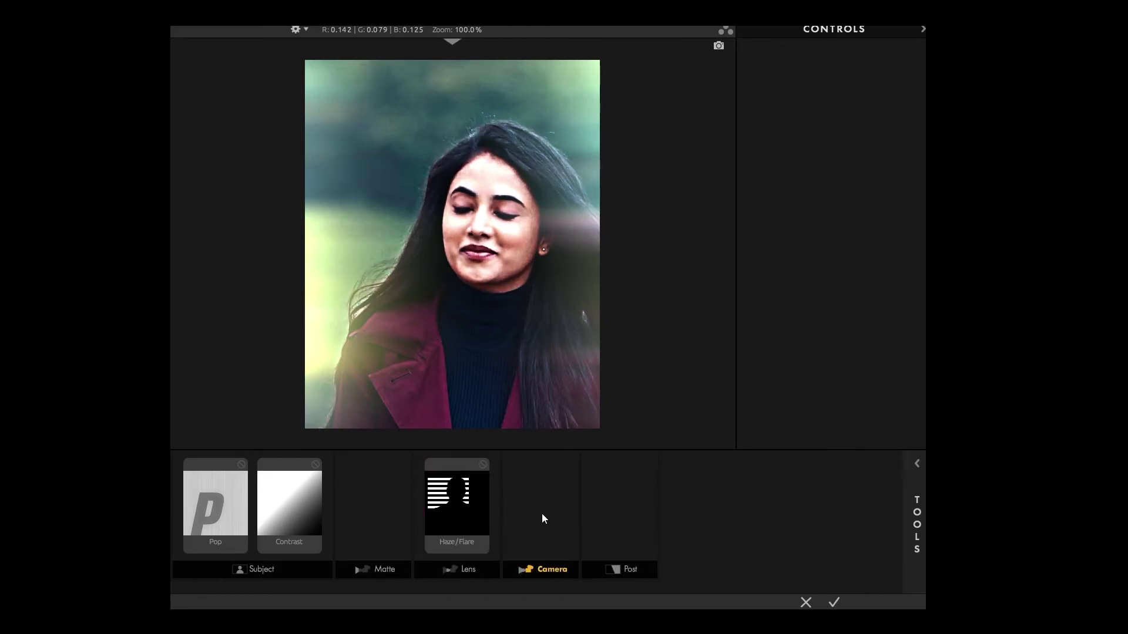
- Add Neg Bleach Bypass to the Camera stage and HSL Colors to the Post stage
left_click(917, 522)
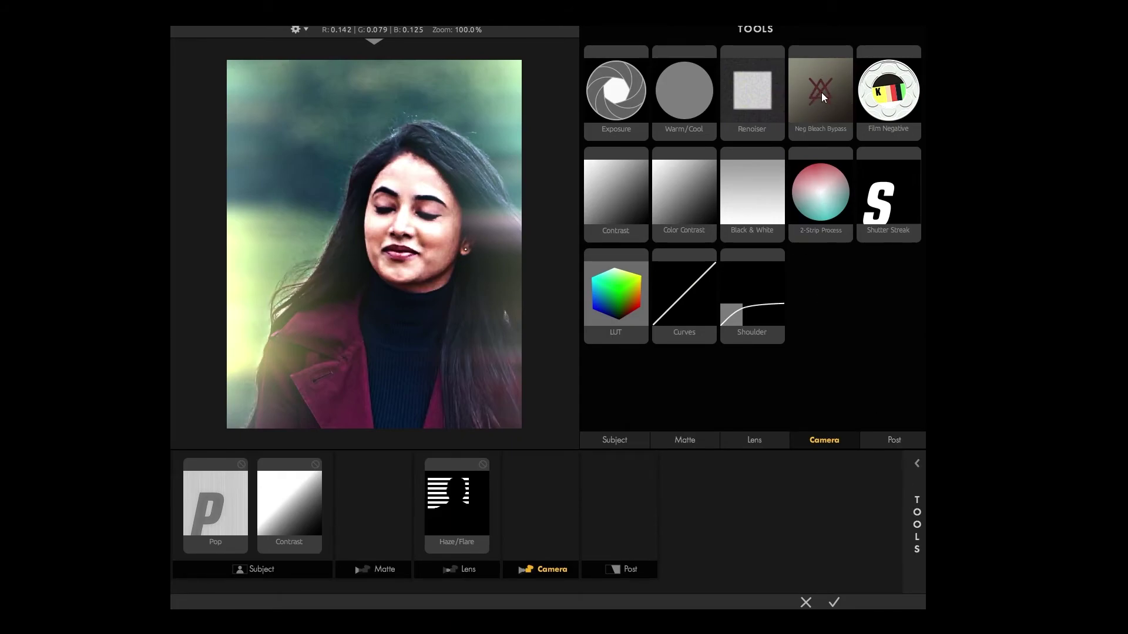
left_click_drag(821, 93, 548, 508)
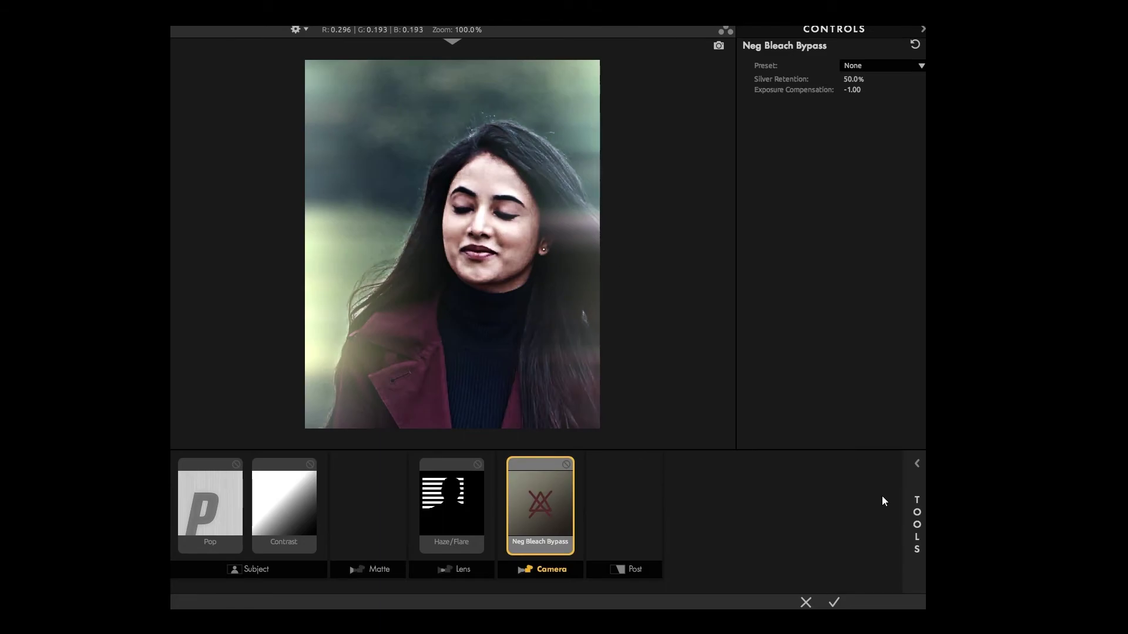
left_click(631, 510)
left_click(917, 503)
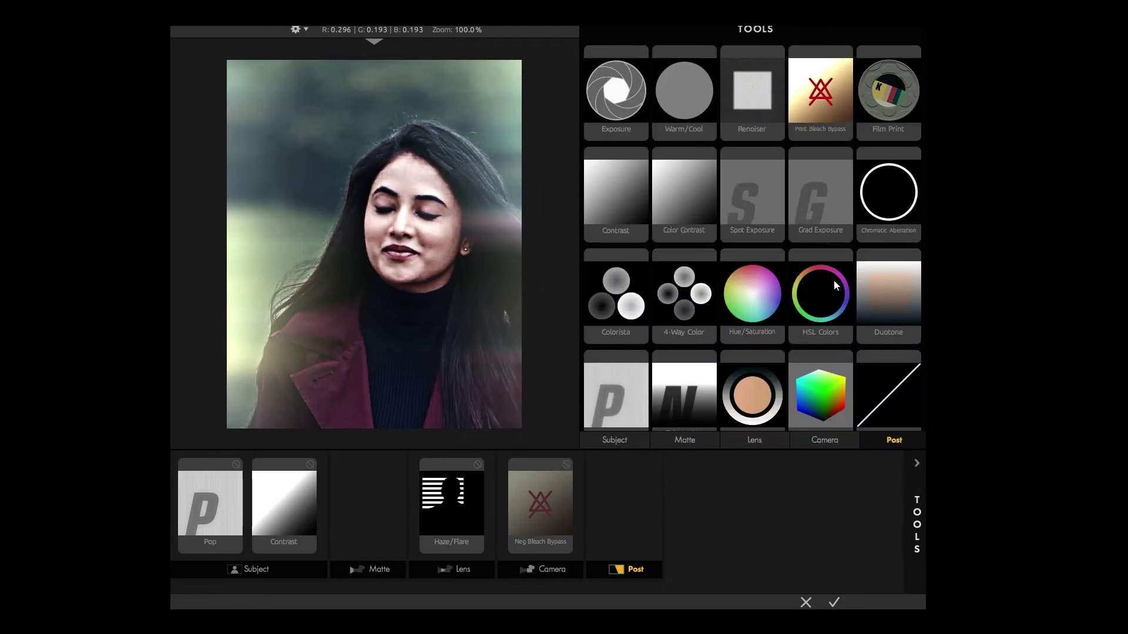
left_click_drag(834, 280, 635, 488)
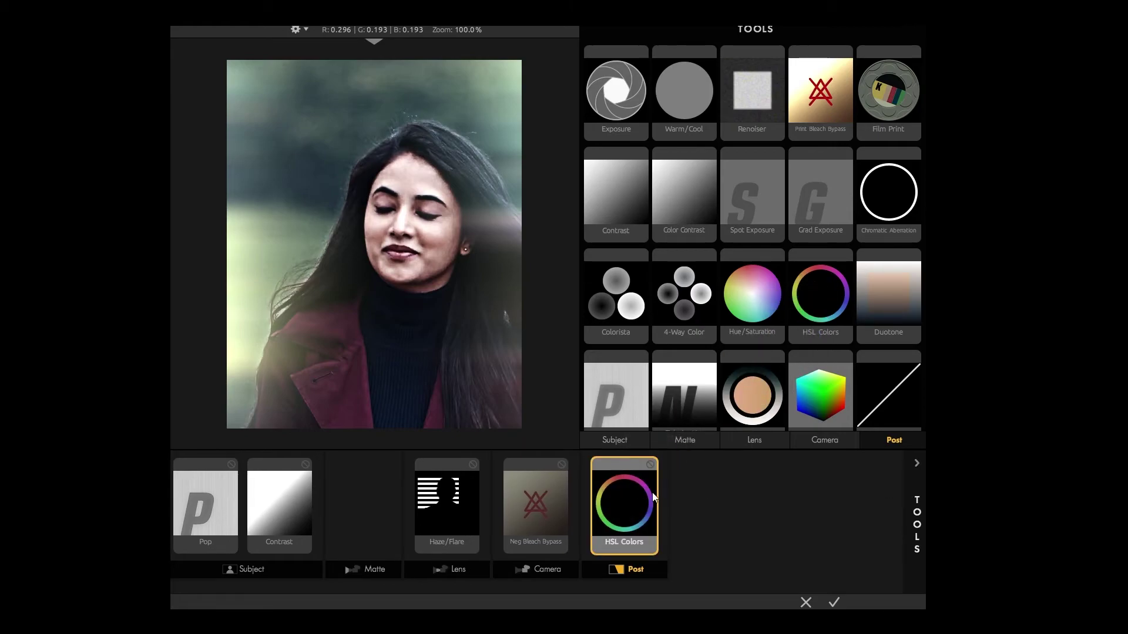
- In HSL Colors, pull the green, cyan and blue points inward to strongly desaturate them
left_click(916, 524)
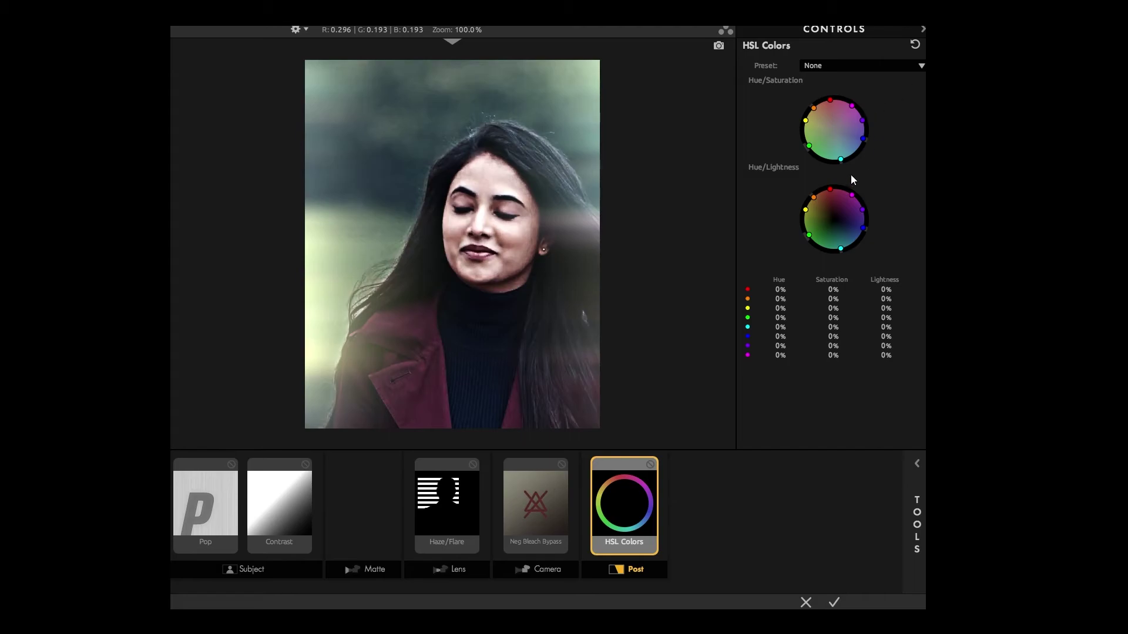
mouse_move(840, 159)
left_mouse_down()
mouse_move(835, 131)
mouse_move(811, 144)
mouse_move(836, 130)
left_mouse_up()
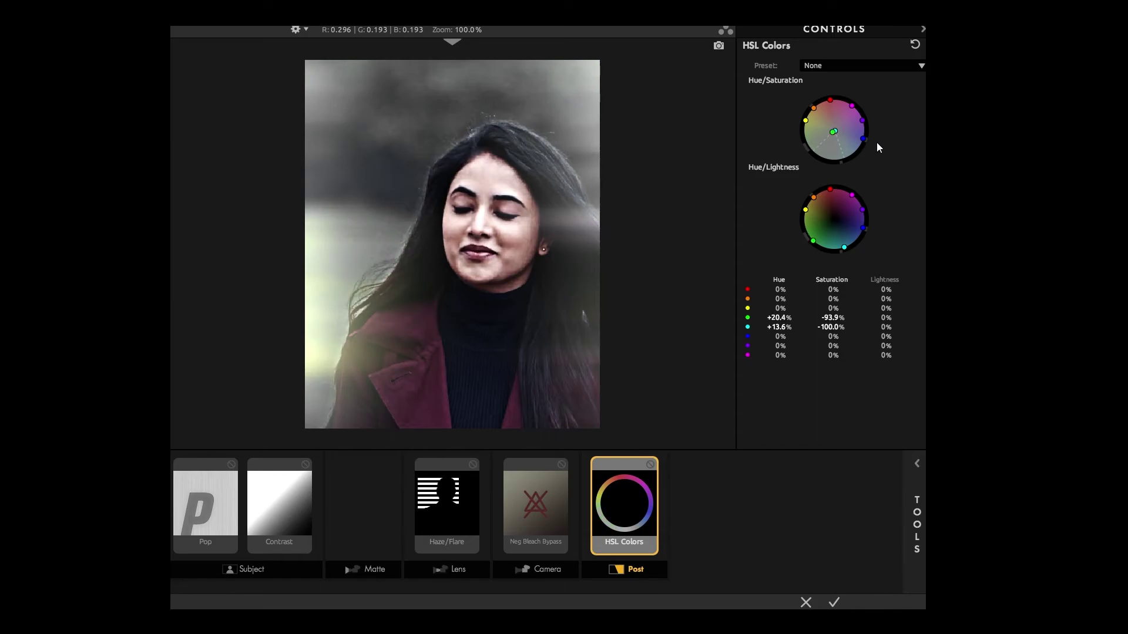
left_click_drag(862, 139, 848, 133)
- Apply the look to the adjustment layer and RAM-preview the cc composition from 0:00:00:00
left_click(835, 603)
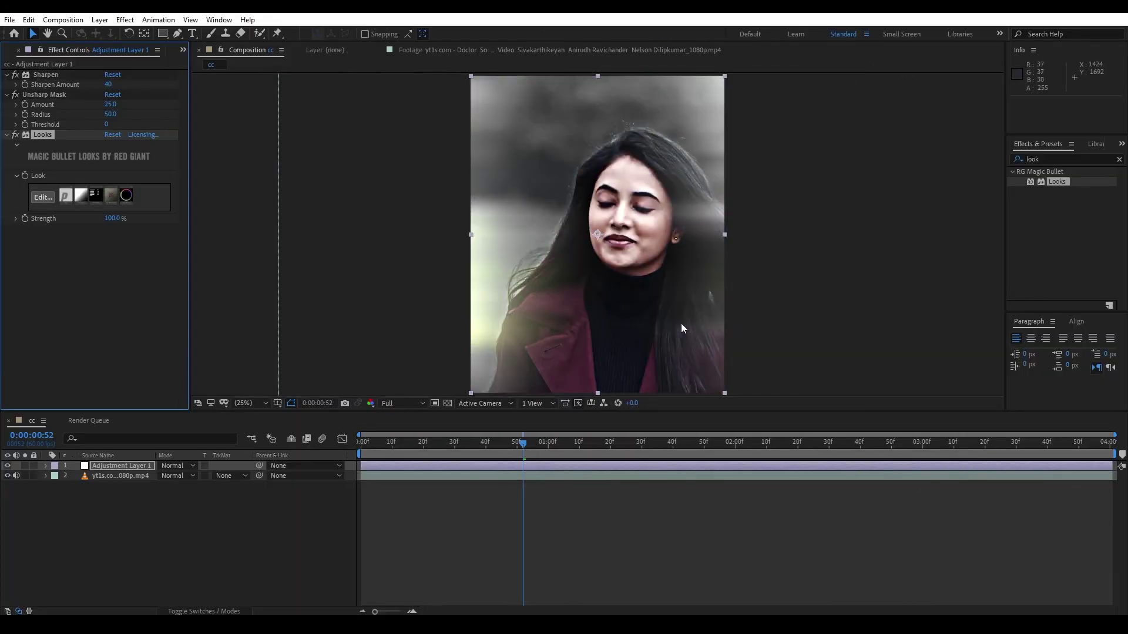
left_click_drag(410, 455, 317, 456)
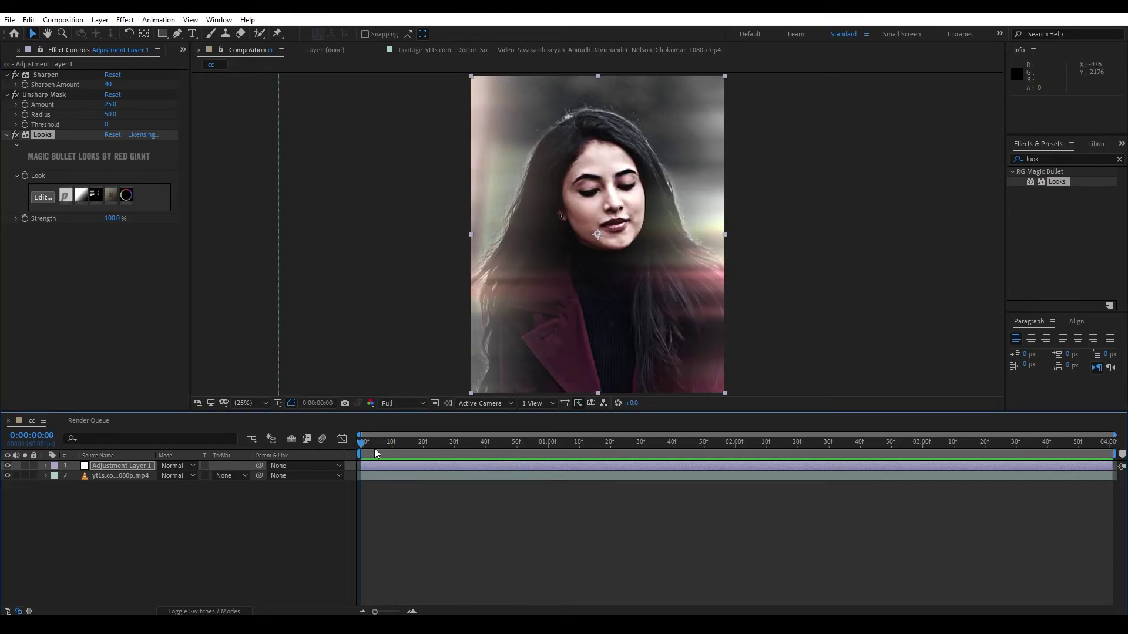
key("space")
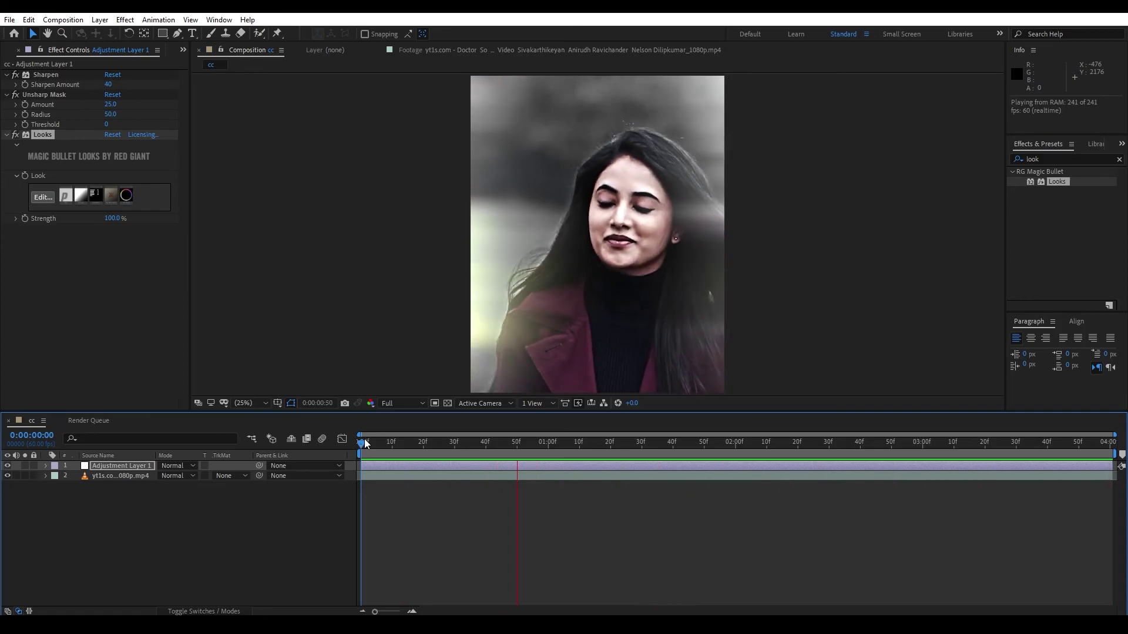
left_click_drag(365, 443, 526, 443)
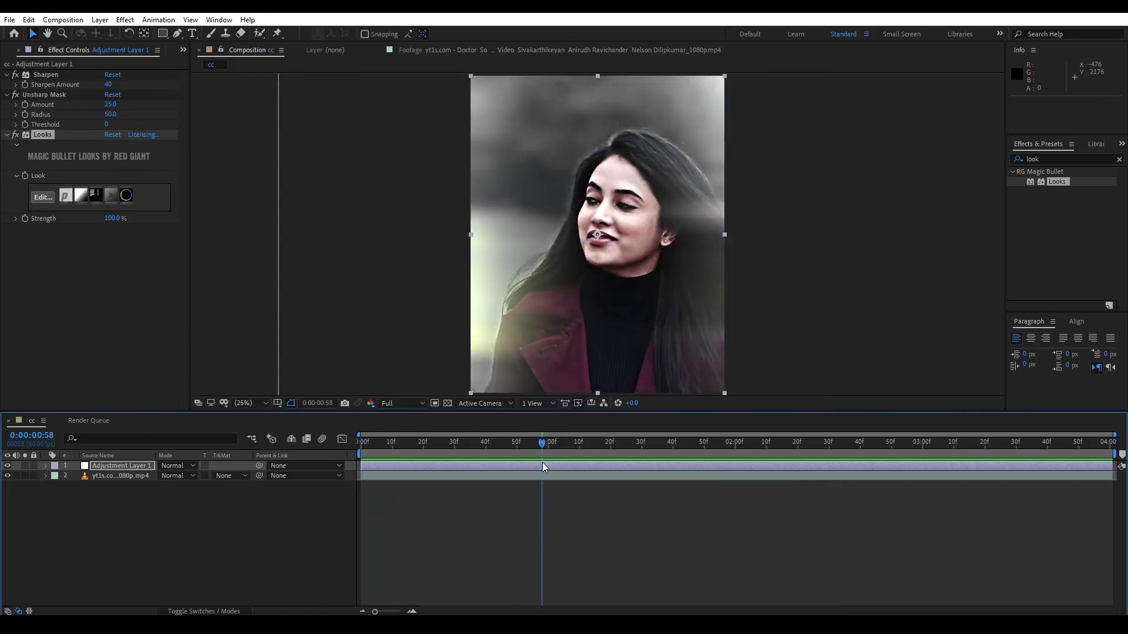